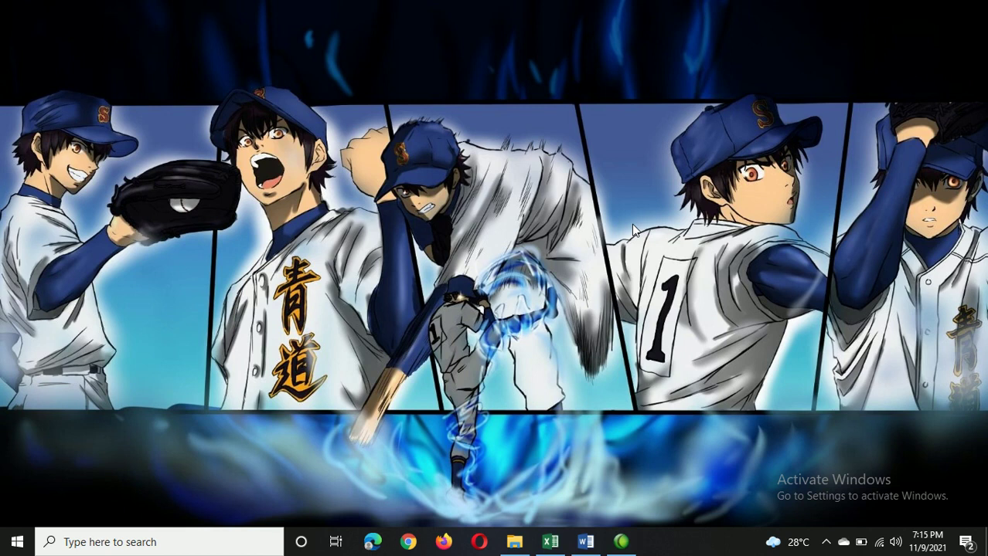
# Look over the Surat Keterangan Jurnal letter in Word and the Data Jurnal workbook in Excel.
pyautogui.click(549, 543)
pyautogui.click(585, 542)
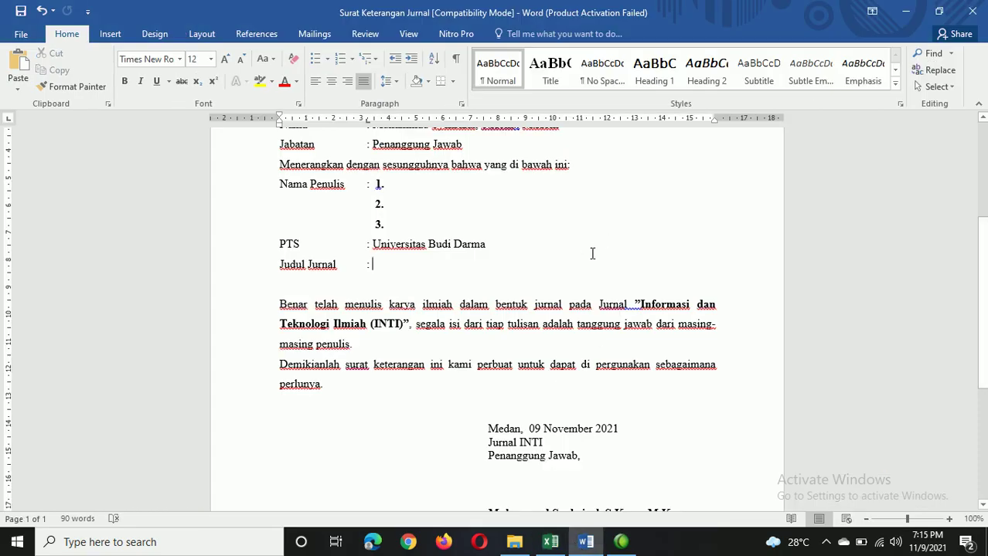
pyautogui.click(550, 543)
pyautogui.scroll(2, 528, 384)
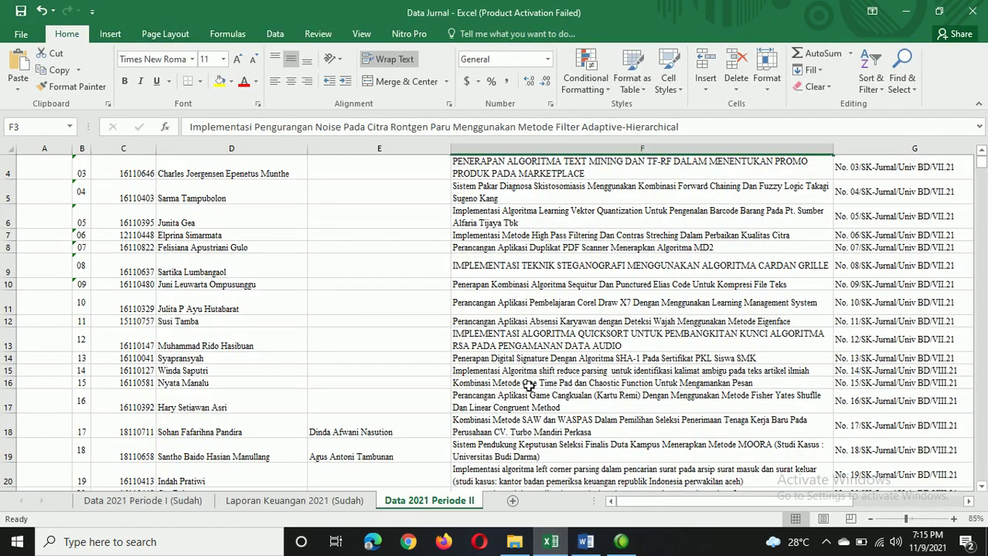
pyautogui.scroll(1, 528, 384)
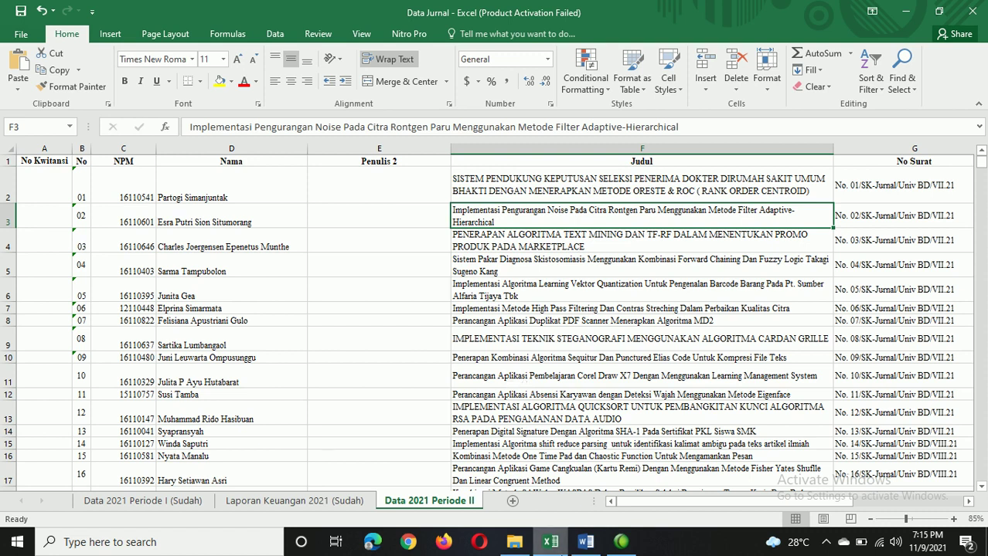
pyautogui.click(585, 541)
pyautogui.scroll(5, 541, 248)
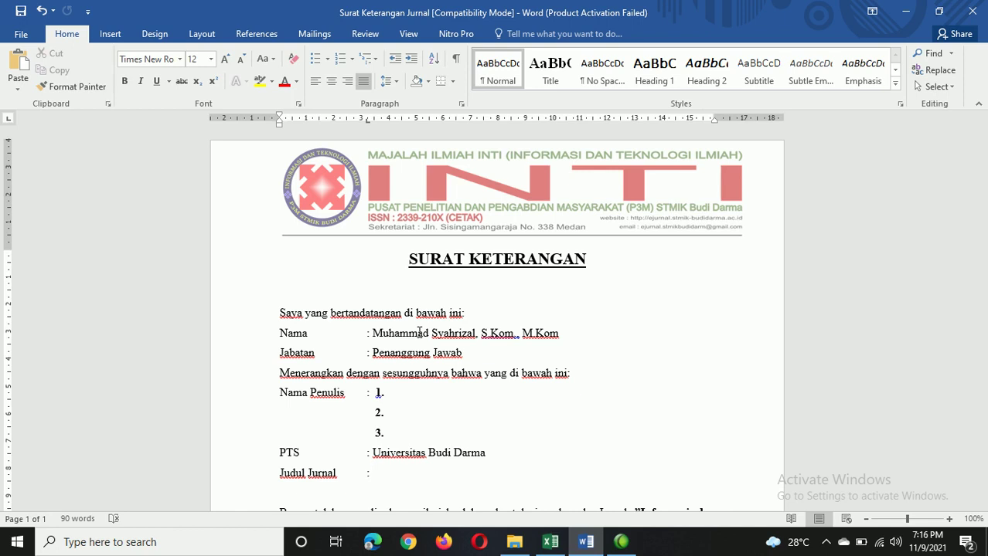
# Examine the first record's name, NPM and title in Excel against the blank fields of the Word letter.
pyautogui.click(550, 542)
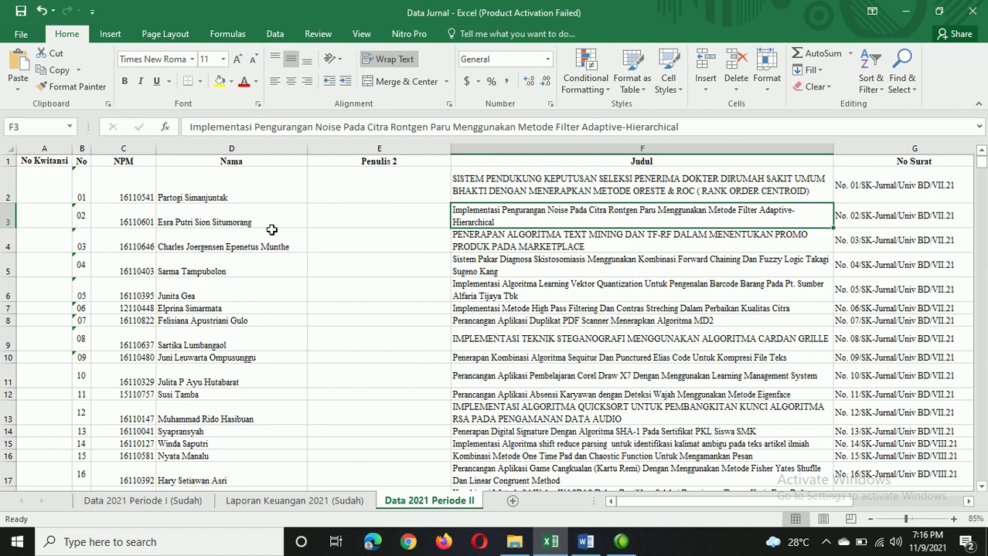
pyautogui.click(252, 190)
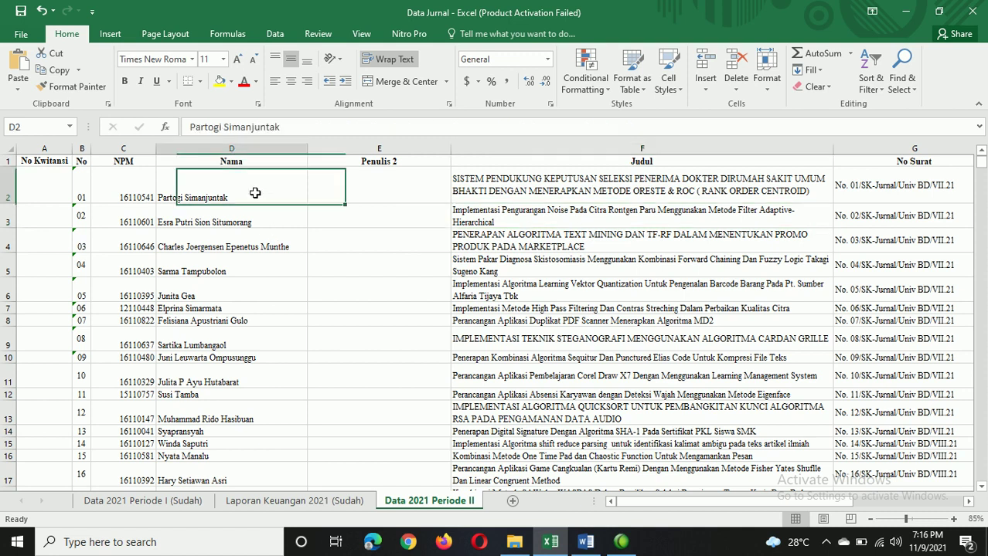
pyautogui.click(109, 196)
pyautogui.click(665, 182)
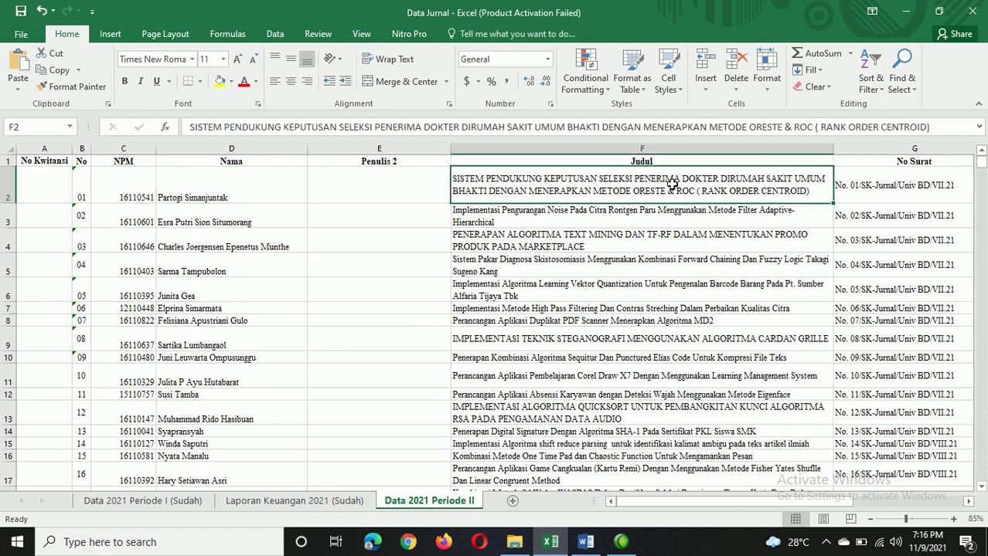
pyautogui.click(142, 194)
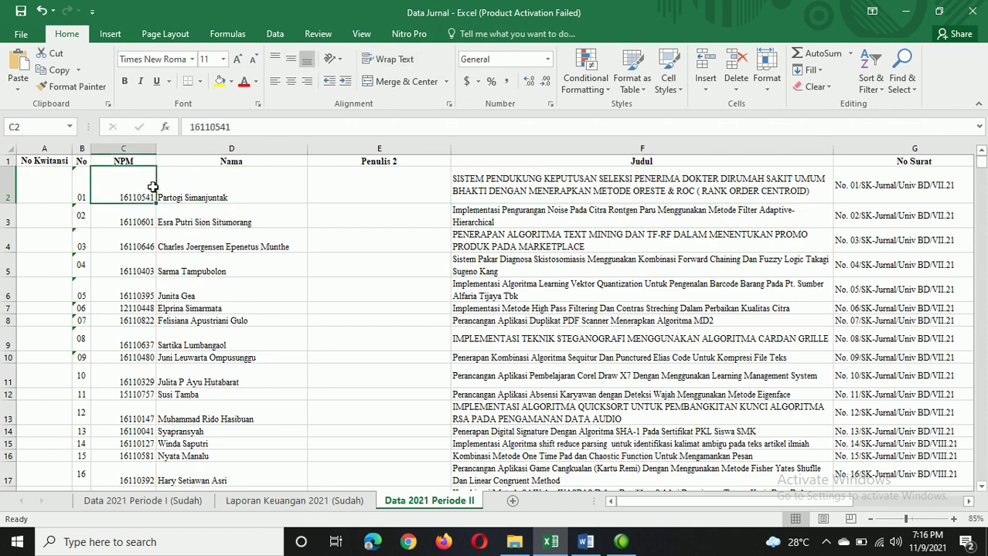
pyautogui.click(552, 176)
pyautogui.click(585, 542)
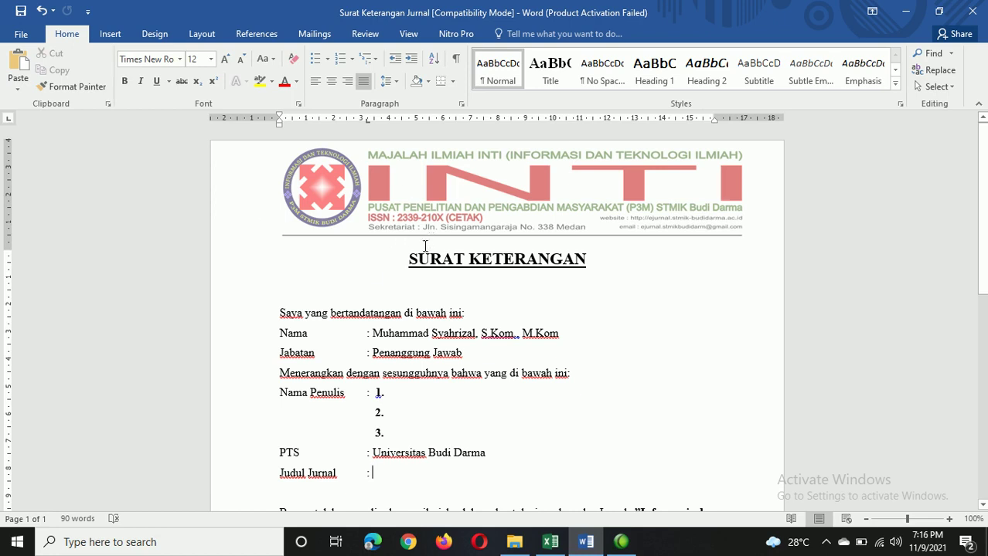
pyautogui.click(551, 542)
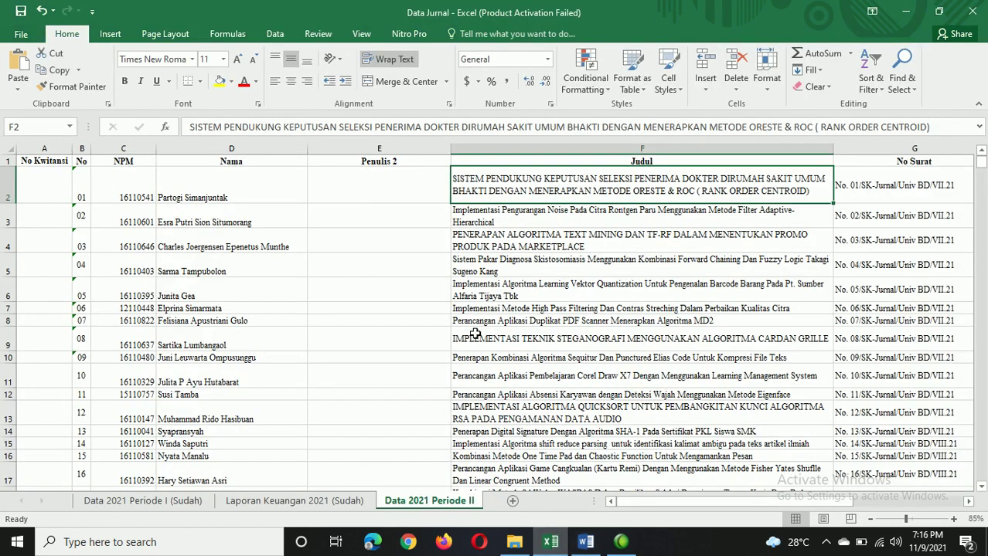
pyautogui.click(152, 188)
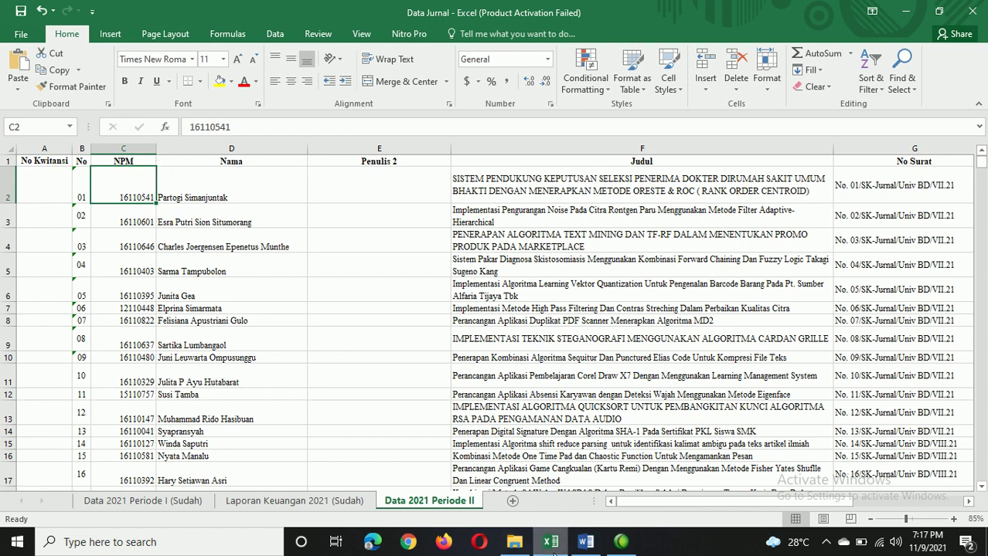
pyautogui.click(586, 544)
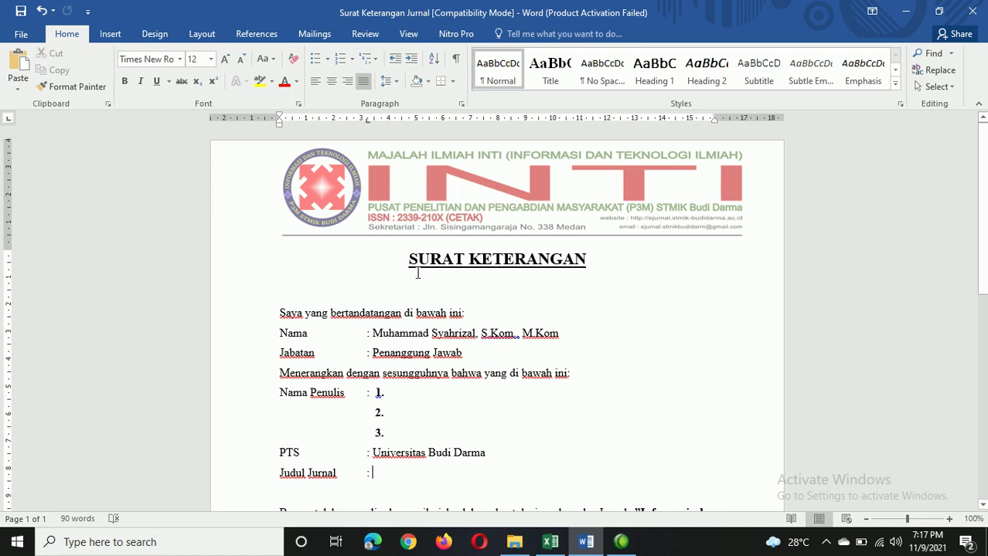
# Look through the Data 2021 Periode II records in Excel and check the first record's NPM, name, title and letter number.
pyautogui.click(550, 544)
pyautogui.scroll(-7, 450, 377)
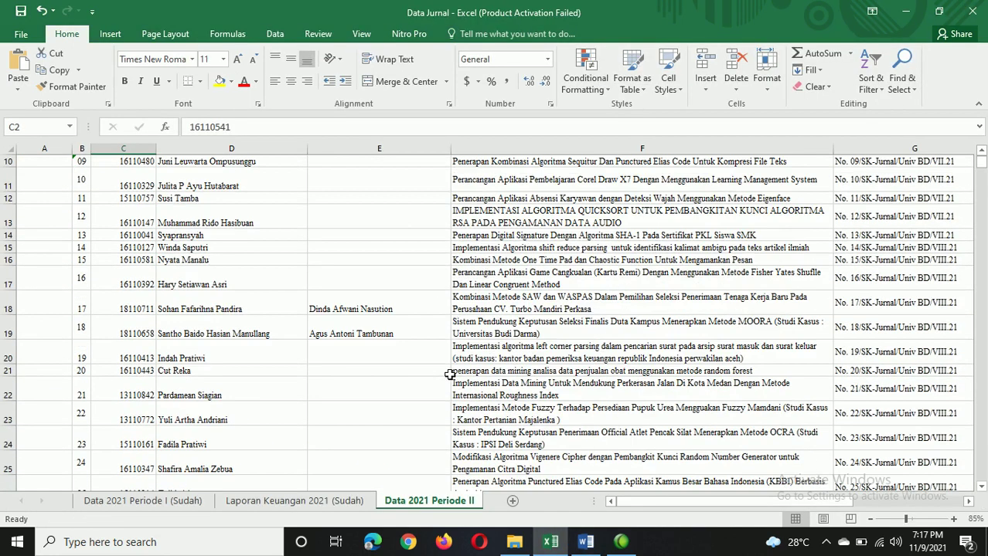
pyautogui.scroll(-8, 451, 376)
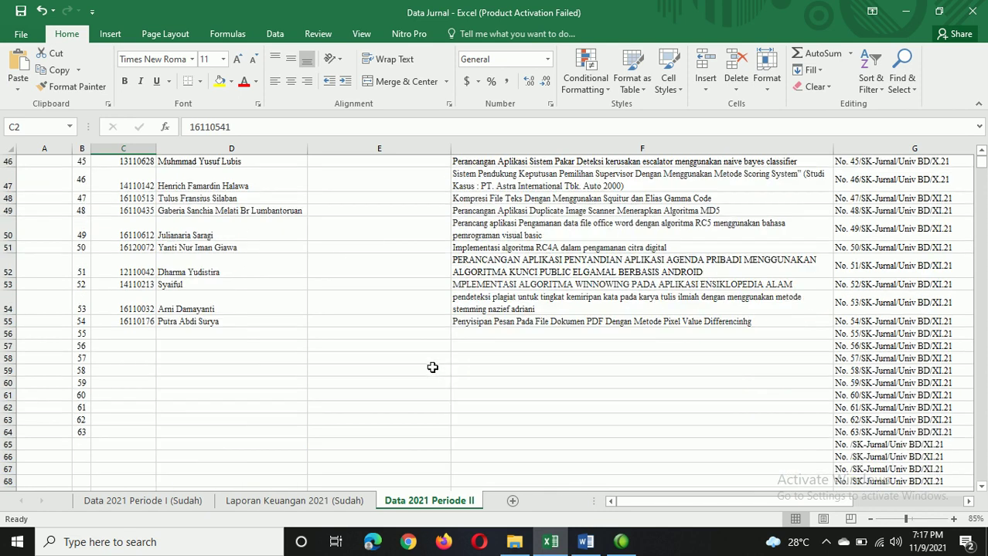
pyautogui.scroll(15, 432, 367)
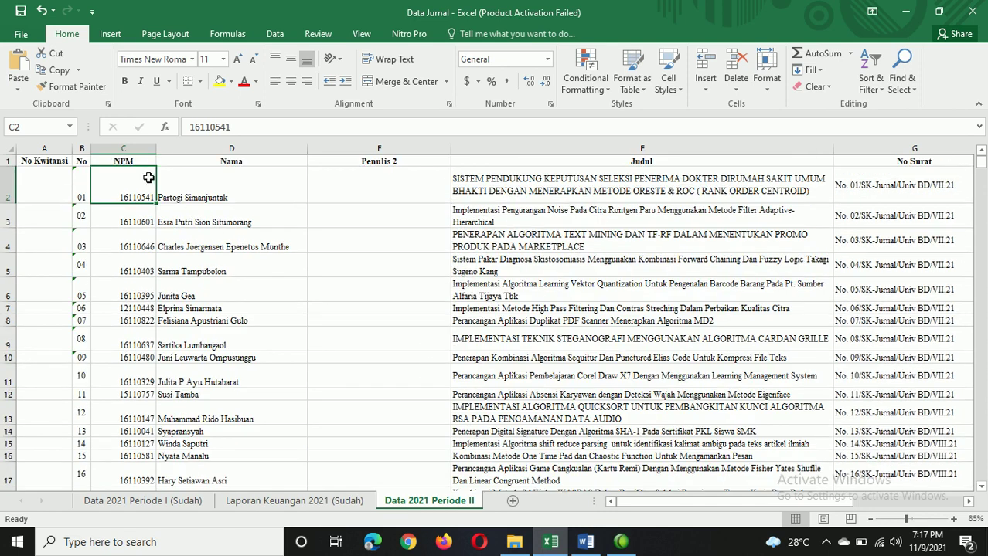
pyautogui.click(220, 191)
pyautogui.click(541, 198)
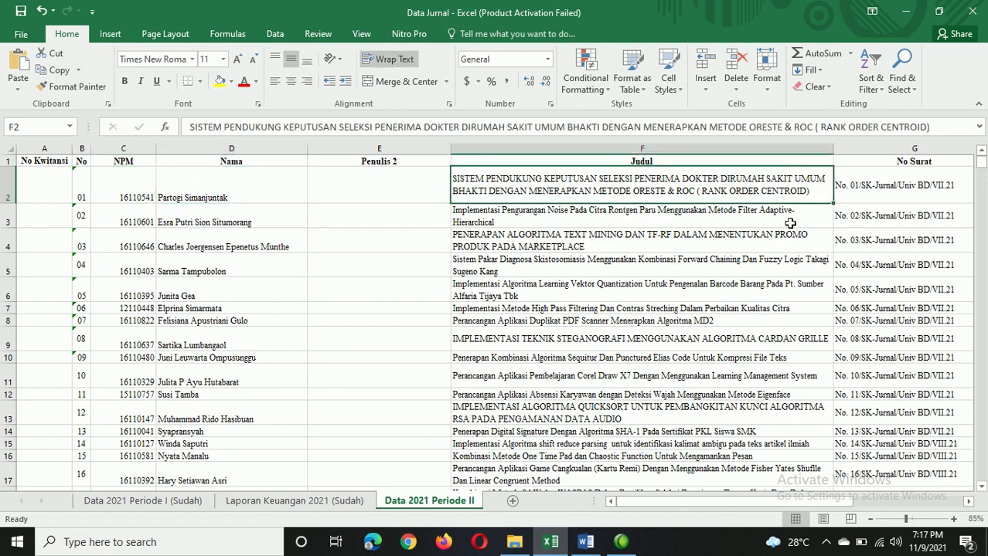
pyautogui.click(854, 189)
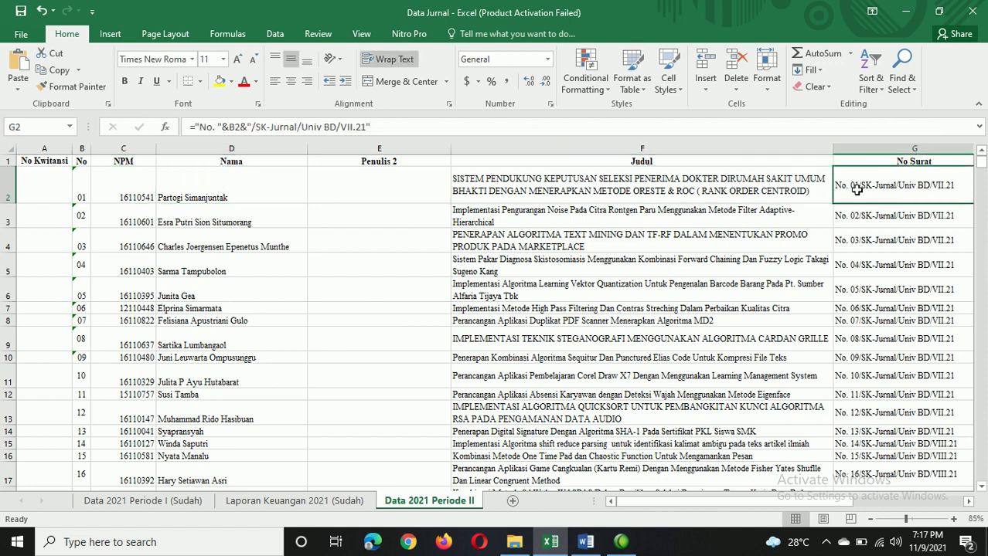
pyautogui.click(123, 193)
pyautogui.click(554, 187)
pyautogui.click(881, 201)
pyautogui.hotkey('alt', 'Tab')
pyautogui.hotkey('alt', 'Tab')
pyautogui.hotkey('alt', 'Tab')
pyautogui.hotkey('alt', 'Tab')
pyautogui.press('Right')
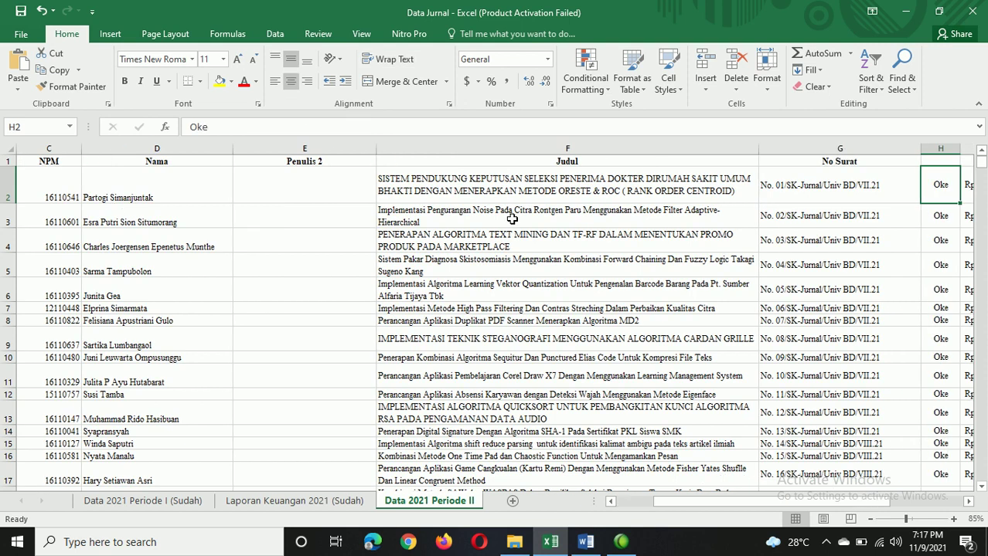
pyautogui.hotkey('alt', 'Tab')
pyautogui.hotkey('alt', 'Tab')
pyautogui.moveTo(788, 502); pyautogui.dragTo(672, 511)
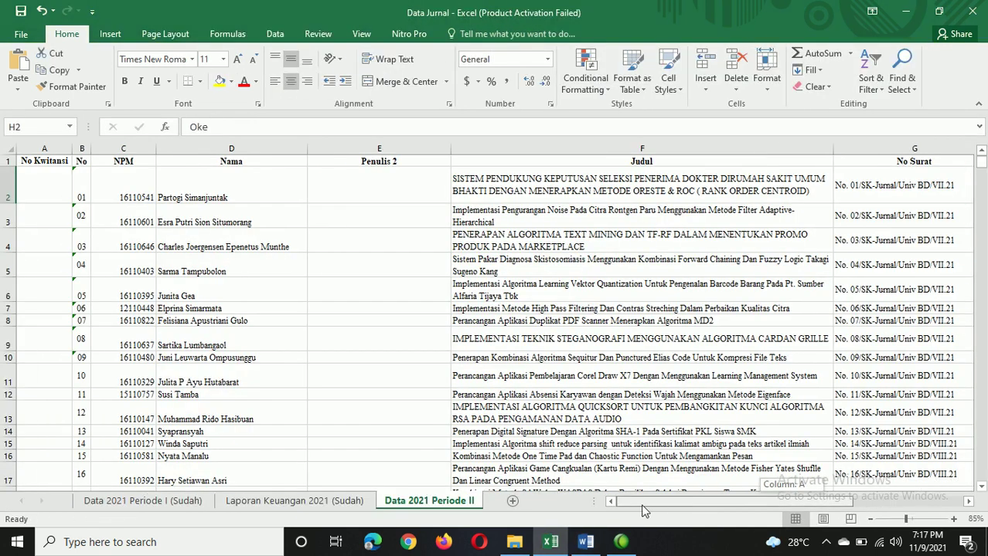
# Compare the first record's name, title and letter number with their intended places in the Word letter.
pyautogui.click(151, 188)
pyautogui.click(173, 189)
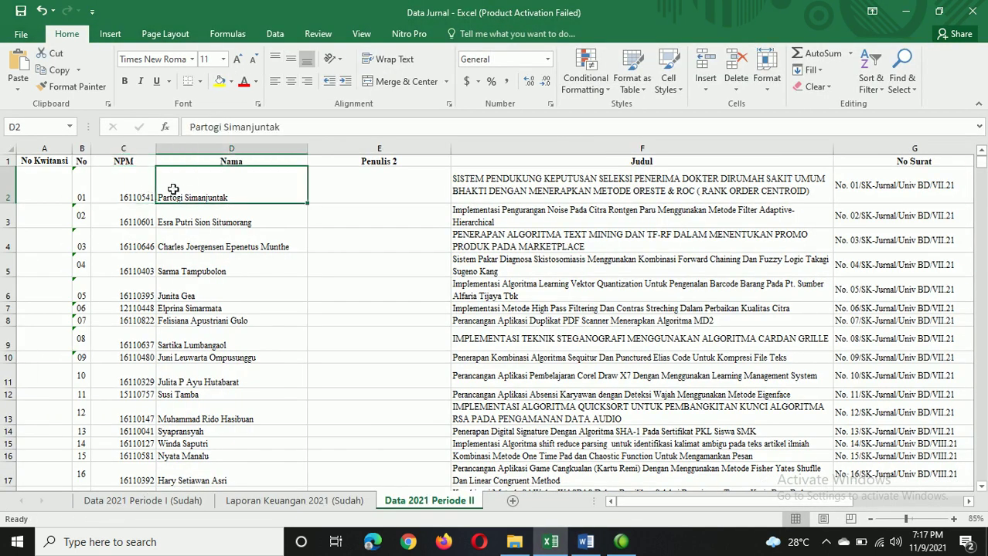
pyautogui.hotkey('alt', 'Tab')
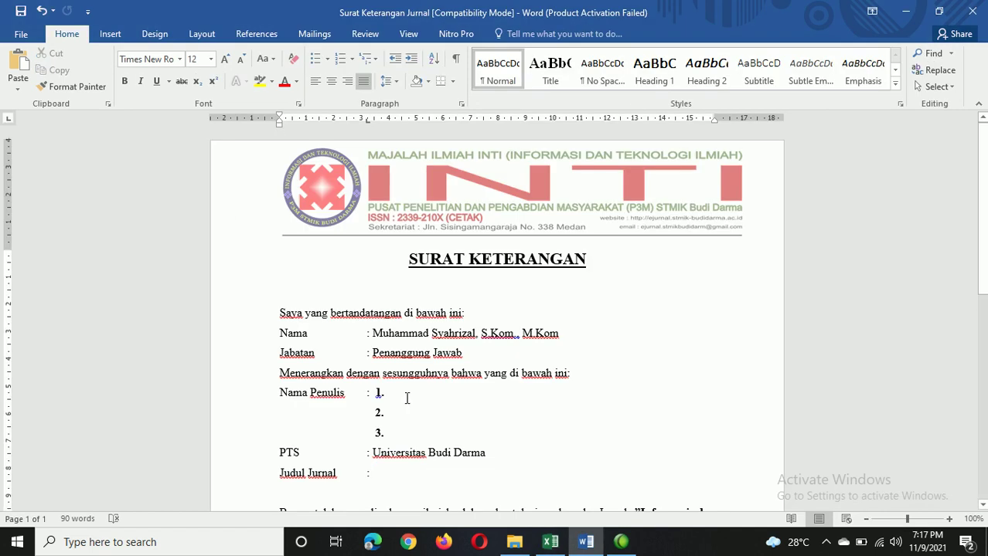
pyautogui.hotkey('alt', 'Tab')
pyautogui.click(512, 184)
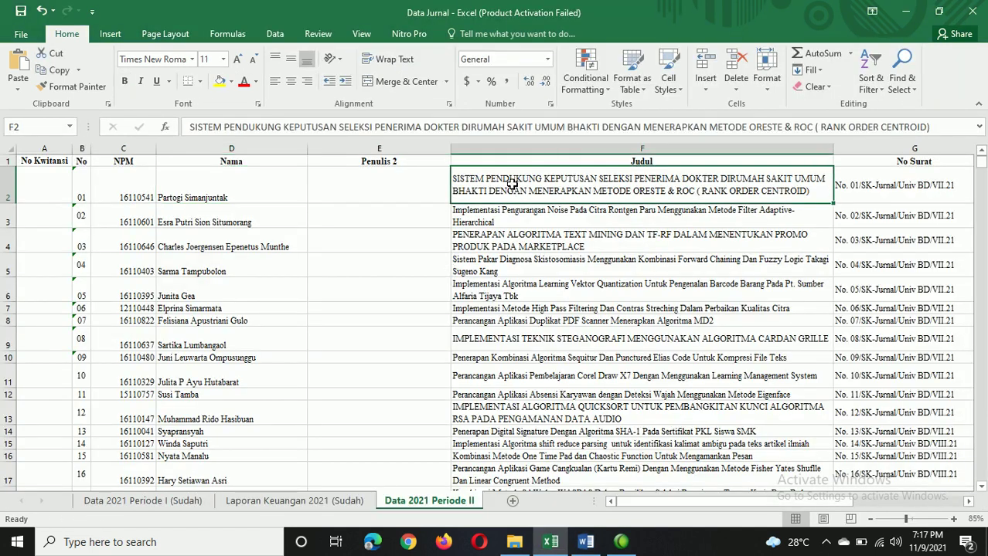
pyautogui.hotkey('alt', 'Tab')
pyautogui.click(416, 474)
pyautogui.click(486, 275)
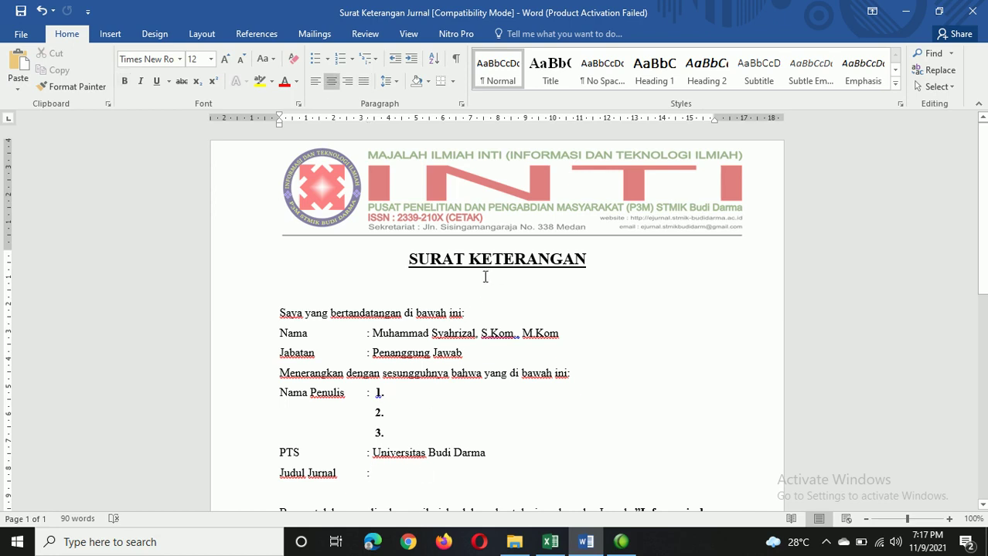
pyautogui.hotkey('alt', 'Tab')
pyautogui.click(856, 189)
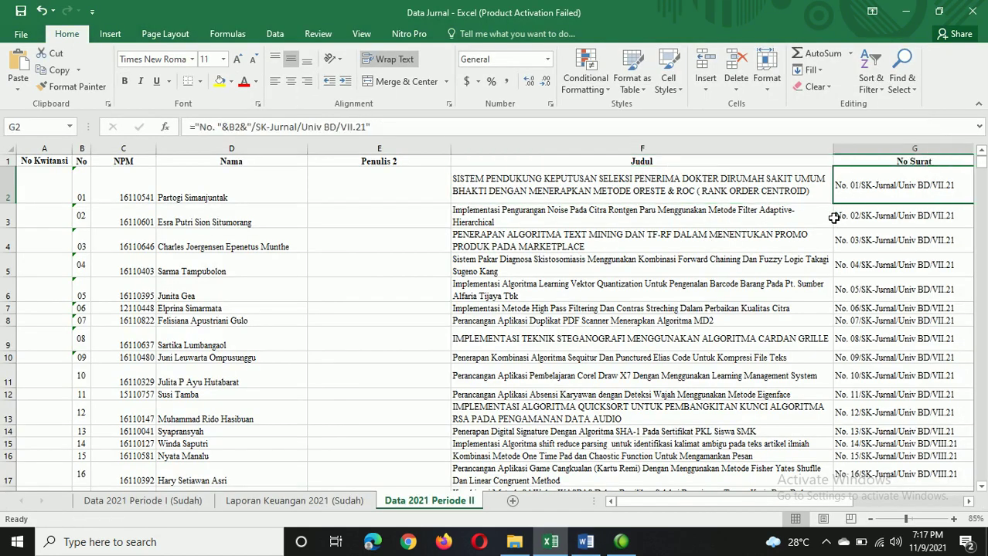
pyautogui.hotkey('alt', 'Tab')
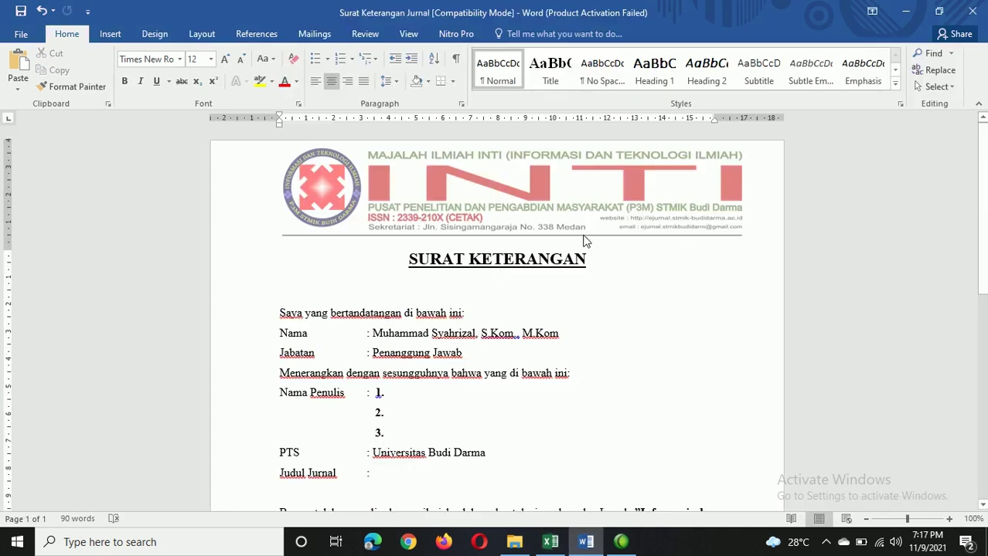
pyautogui.hotkey('alt', 'Tab')
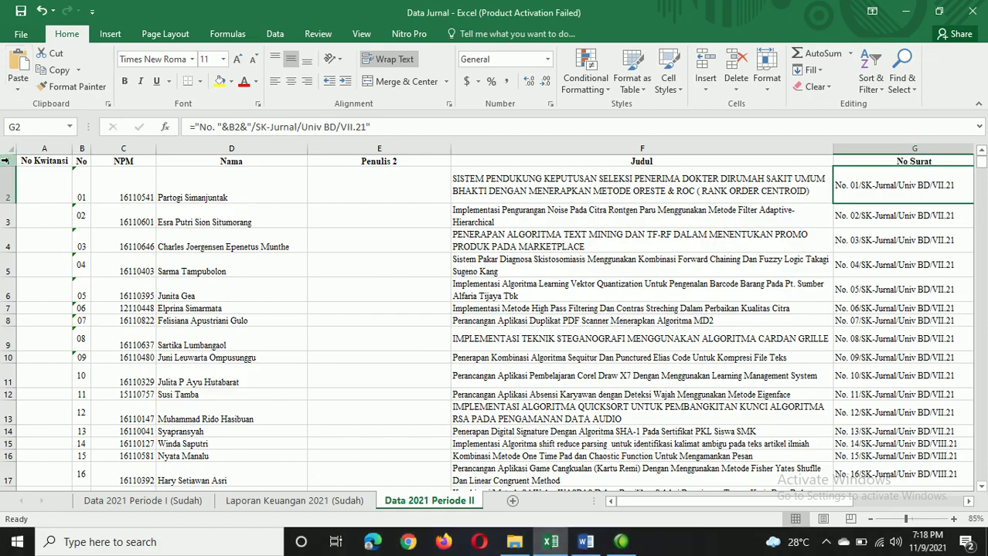
# Insert a blank row above the header row of the Data 2021 Periode II sheet and undo the insertion.
pyautogui.rightClick(4, 160)
pyautogui.click(39, 241)
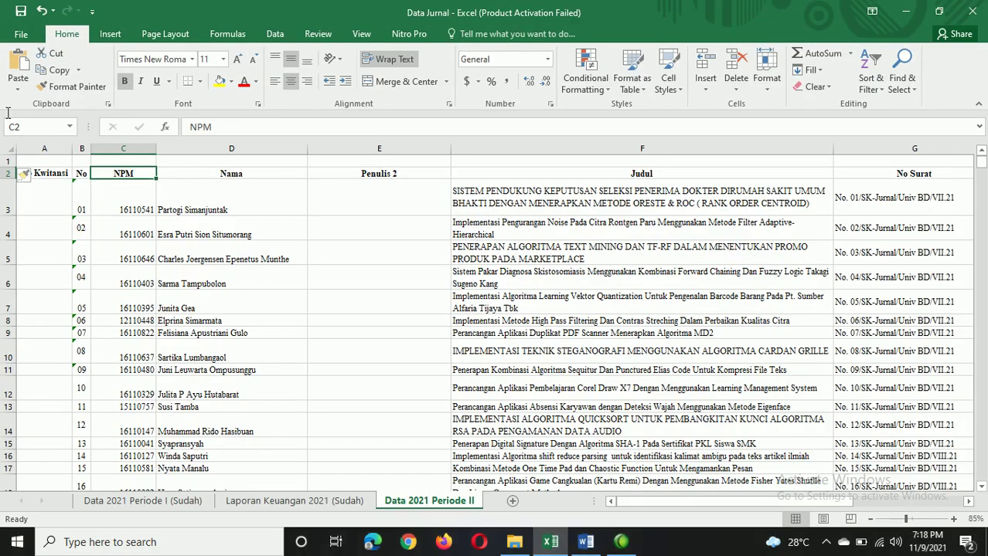
pyautogui.rightClick(13, 210)
pyautogui.press('Escape')
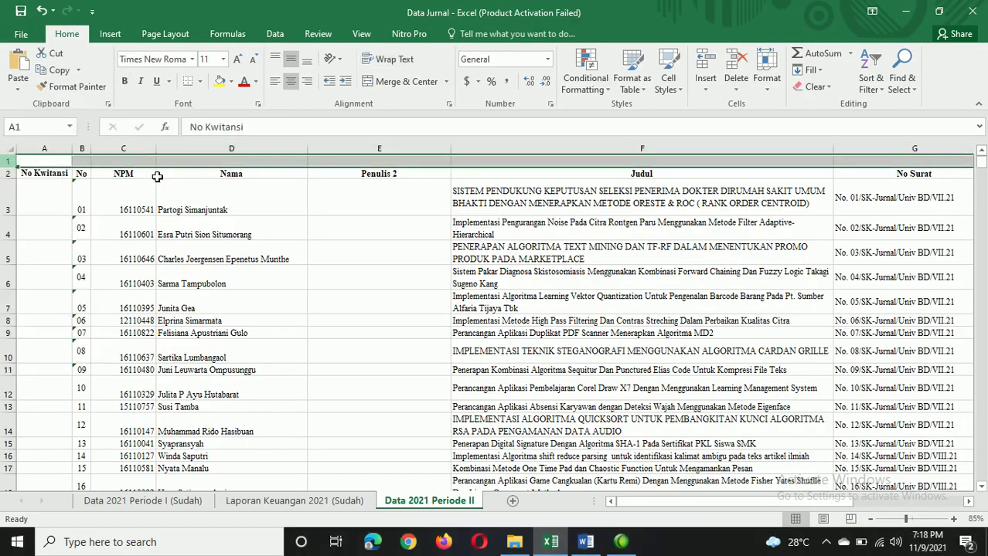
pyautogui.click(159, 186)
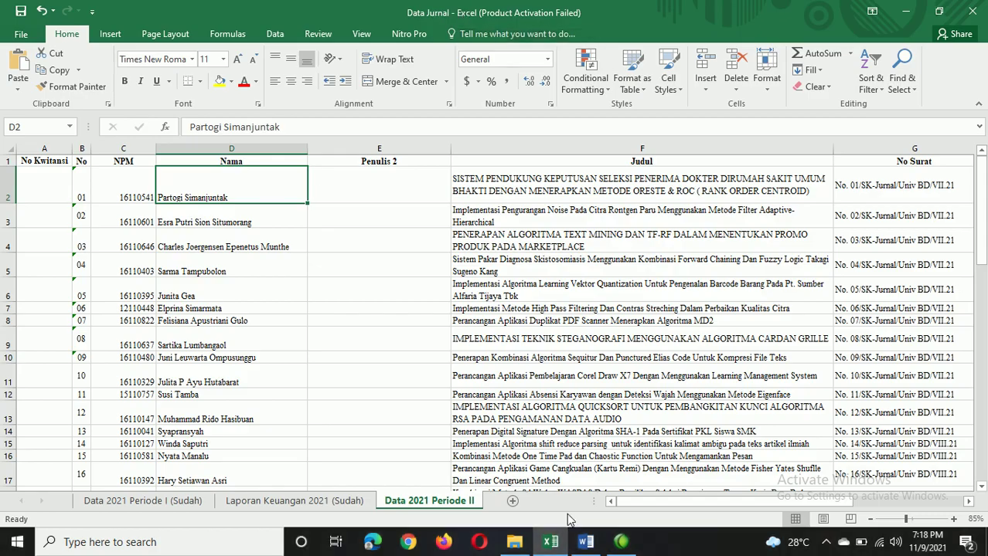
# Switch to the Surat Keterangan Jurnal letter in Word and examine the mail merge commands.
pyautogui.click(582, 541)
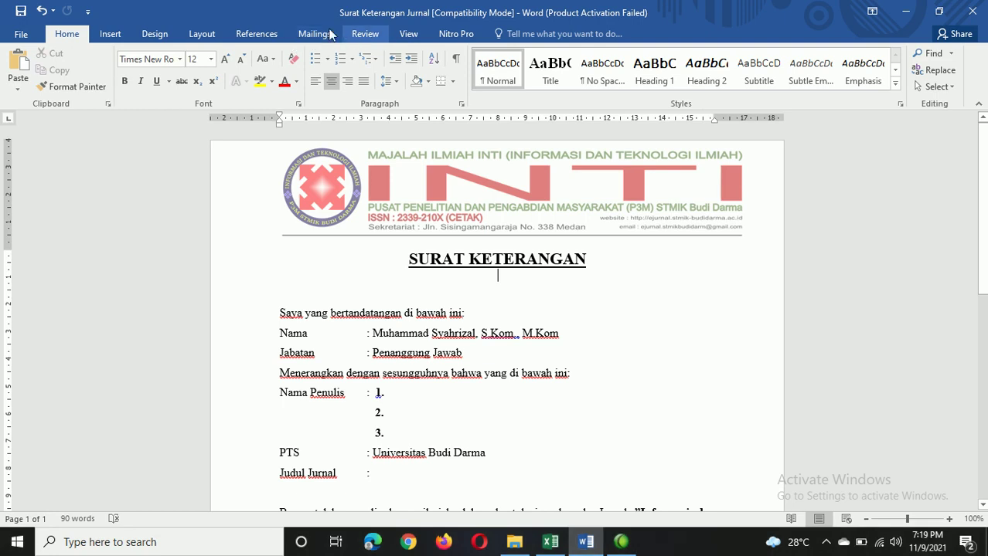
pyautogui.click(369, 63)
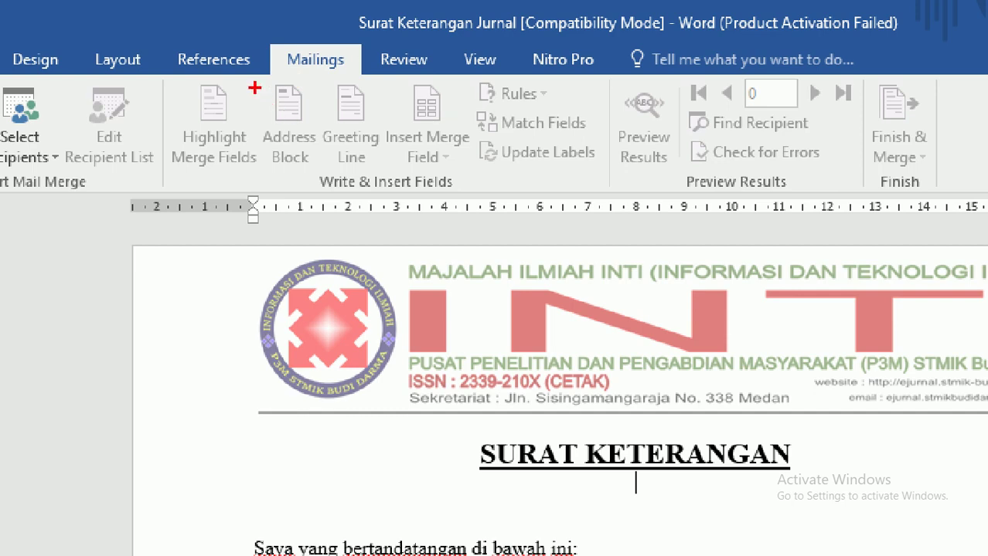
pyautogui.moveTo(176, 67)
pyautogui.mouseDown()
pyautogui.moveTo(123, 159)
pyautogui.moveTo(269, 207)
pyautogui.moveTo(776, 223)
pyautogui.moveTo(907, 215)
pyautogui.moveTo(940, 147)
pyautogui.moveTo(696, 46)
pyautogui.moveTo(305, 22)
pyautogui.mouseUp()
pyautogui.moveTo(225, 72); pyautogui.dragTo(216, 77)
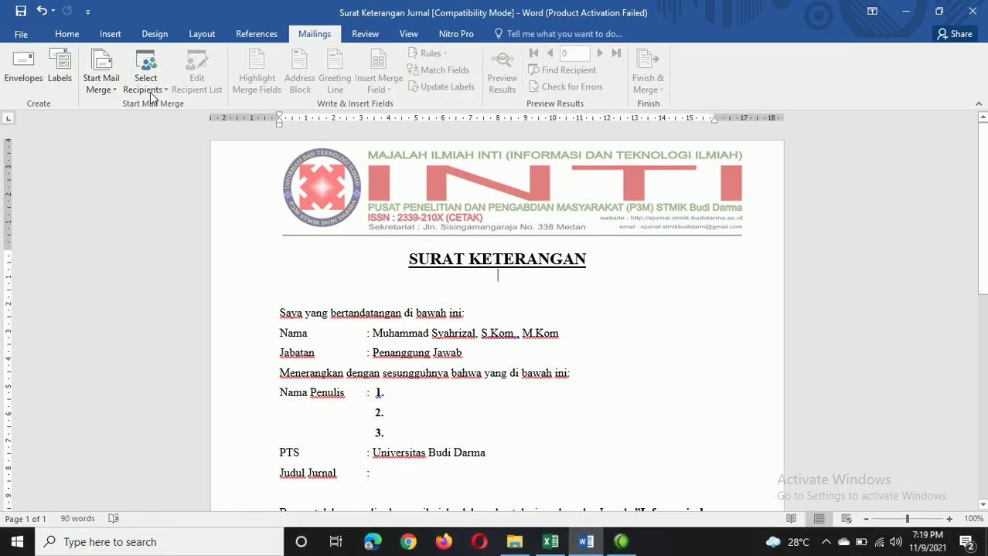
# Review the recipient source options for the mail merge and start choosing an existing list as the data source.
pyautogui.click(264, 98)
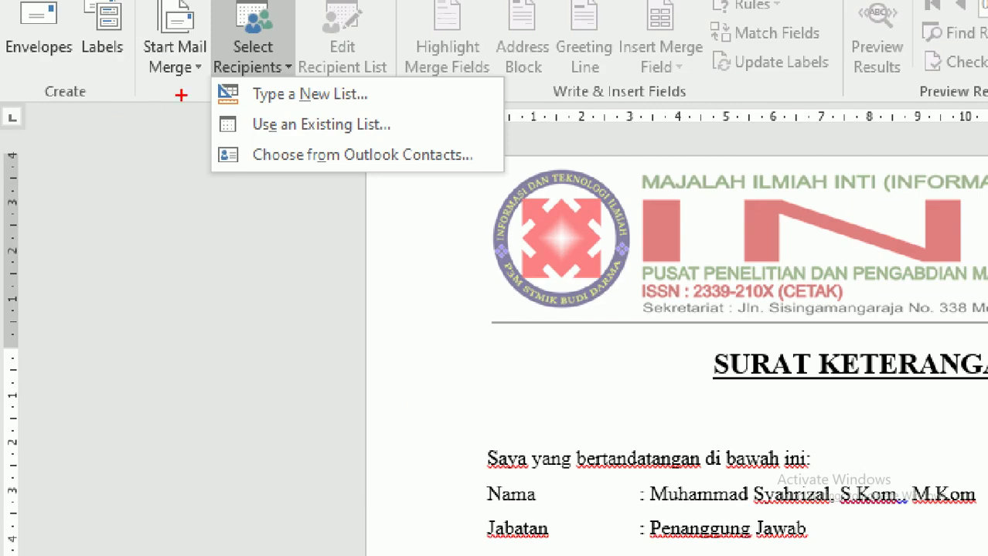
pyautogui.moveTo(222, 71)
pyautogui.mouseDown()
pyautogui.moveTo(198, 113)
pyautogui.moveTo(199, 151)
pyautogui.moveTo(223, 164)
pyautogui.mouseUp()
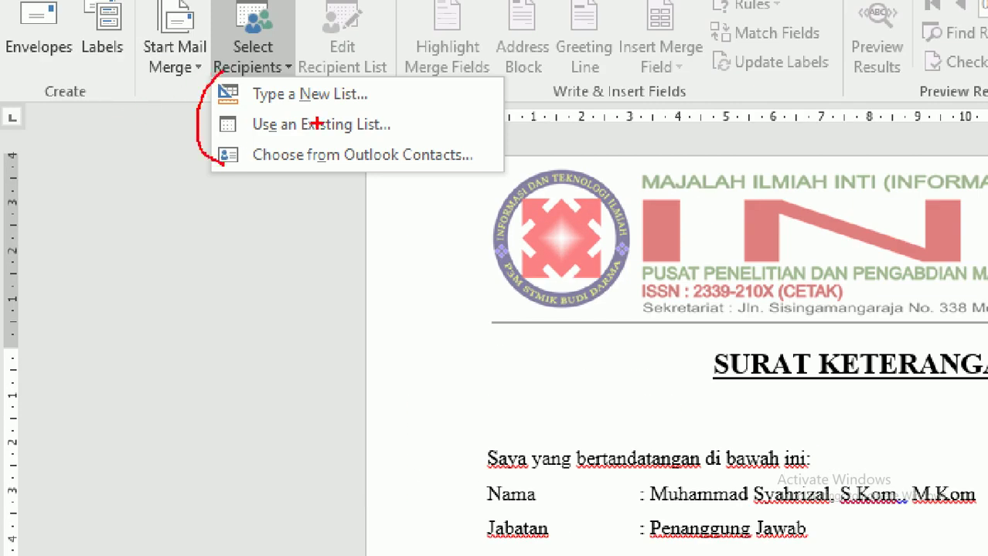
pyautogui.moveTo(385, 83)
pyautogui.mouseDown()
pyautogui.moveTo(429, 90)
pyautogui.moveTo(482, 116)
pyautogui.moveTo(477, 161)
pyautogui.mouseUp()
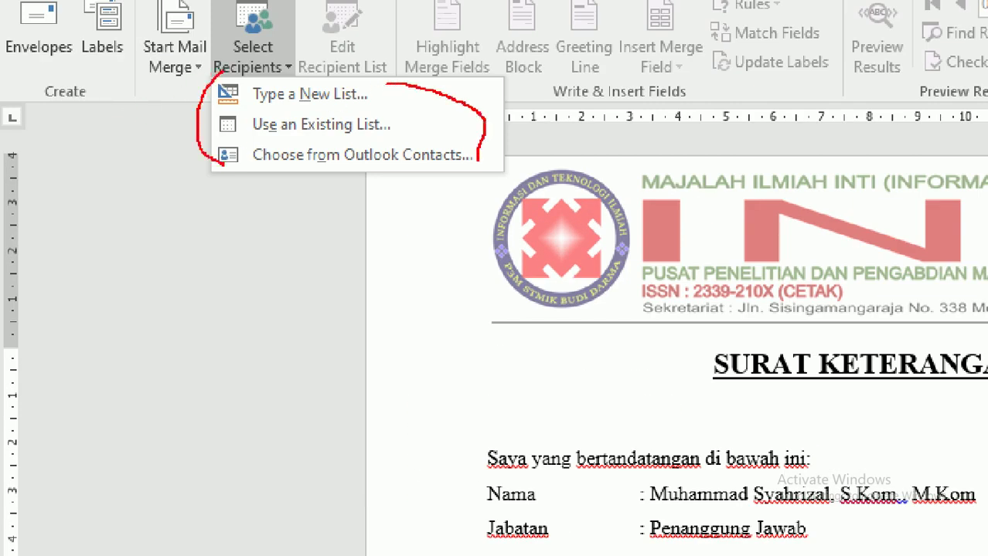
pyautogui.moveTo(255, 107)
pyautogui.mouseDown()
pyautogui.moveTo(223, 109)
pyautogui.moveTo(222, 139)
pyautogui.moveTo(375, 144)
pyautogui.moveTo(415, 110)
pyautogui.moveTo(305, 115)
pyautogui.moveTo(236, 103)
pyautogui.moveTo(235, 115)
pyautogui.mouseUp()
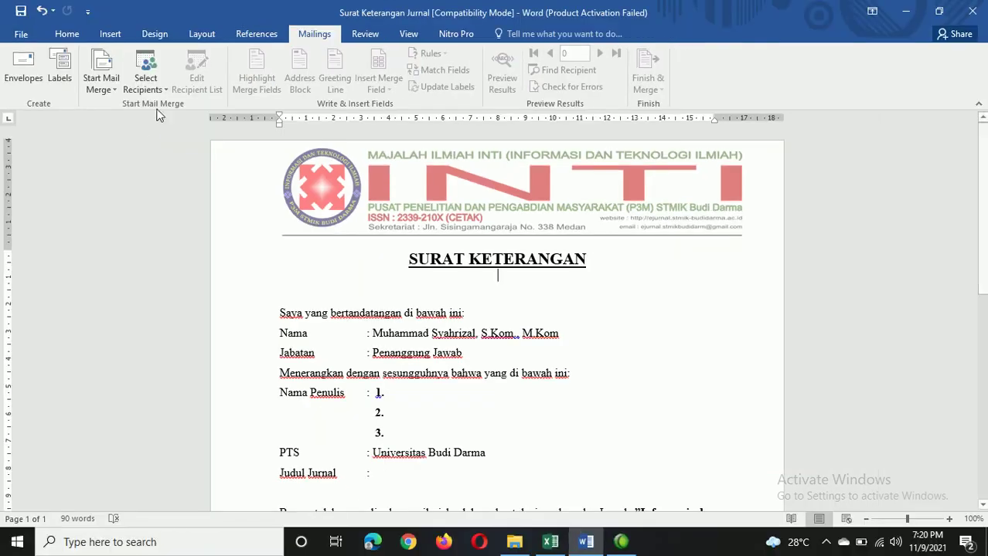
pyautogui.click(252, 54)
pyautogui.click(163, 122)
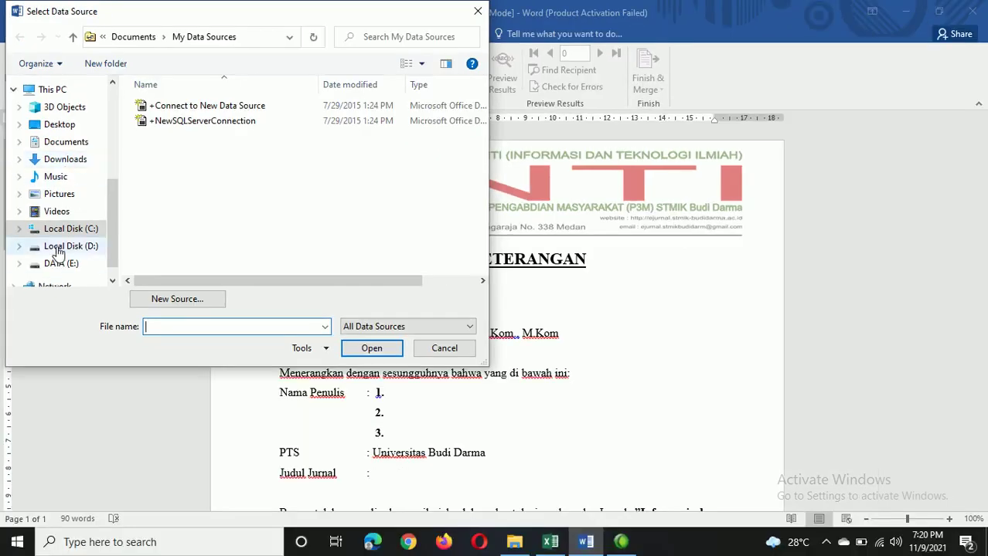
# Open the Data Jurnal workbook from the Data Kampus > Data Jurnal folder on drive D: as the recipient data source.
pyautogui.click(58, 248)
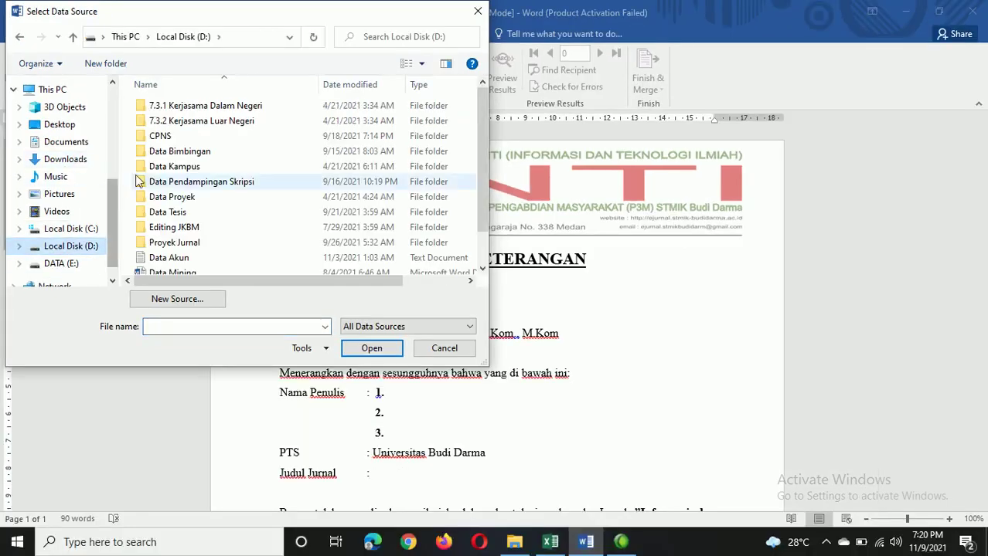
pyautogui.doubleClick(170, 161)
pyautogui.press('Up')
pyautogui.press('Return')
pyautogui.press('BackSpace')
pyautogui.press('Down')
pyautogui.press('Return')
pyautogui.press('Down')
pyautogui.press('Down')
pyautogui.press('Down')
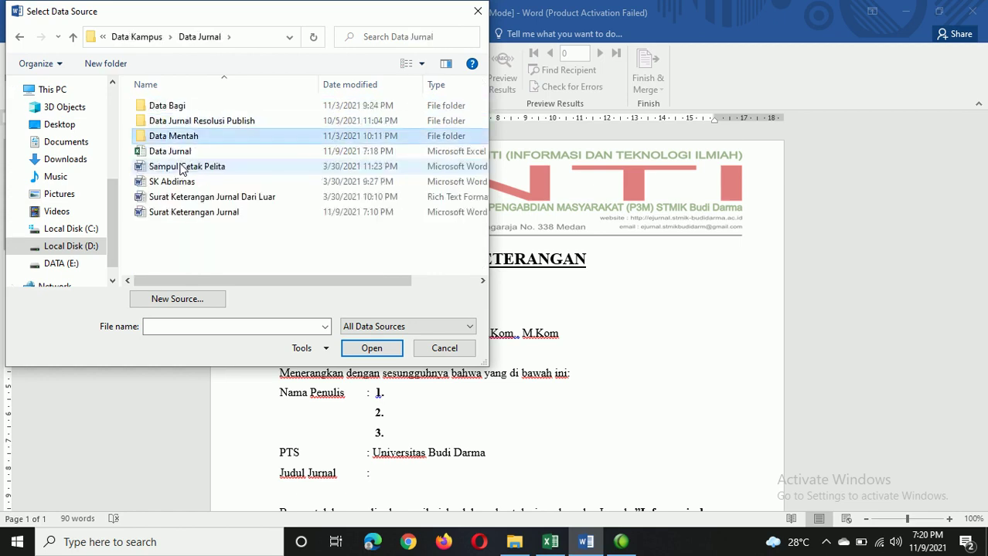
pyautogui.press('Return')
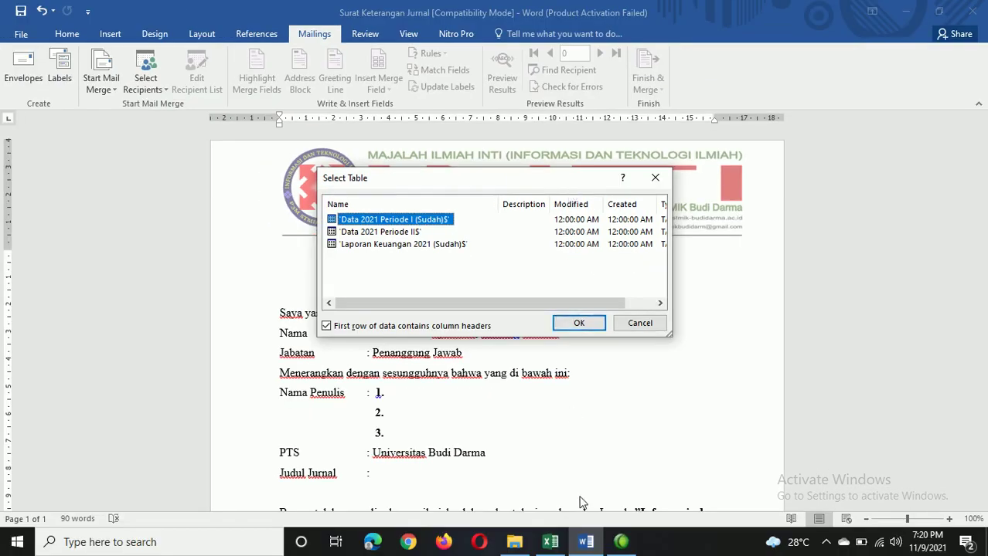
# Check the active sheet in Excel and choose 'Data 2021 Periode II$' in Word as the recipient table with column headers.
pyautogui.click(551, 542)
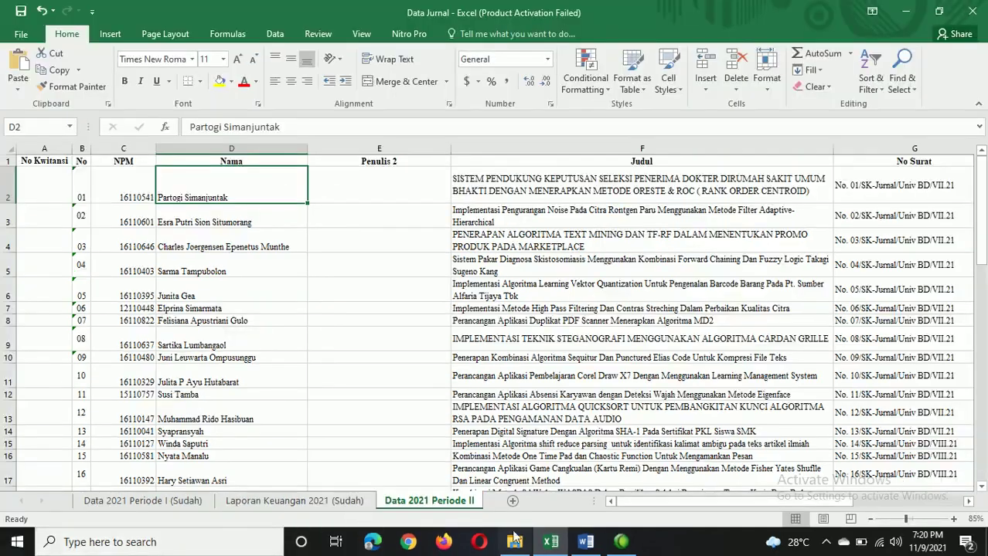
pyautogui.click(584, 543)
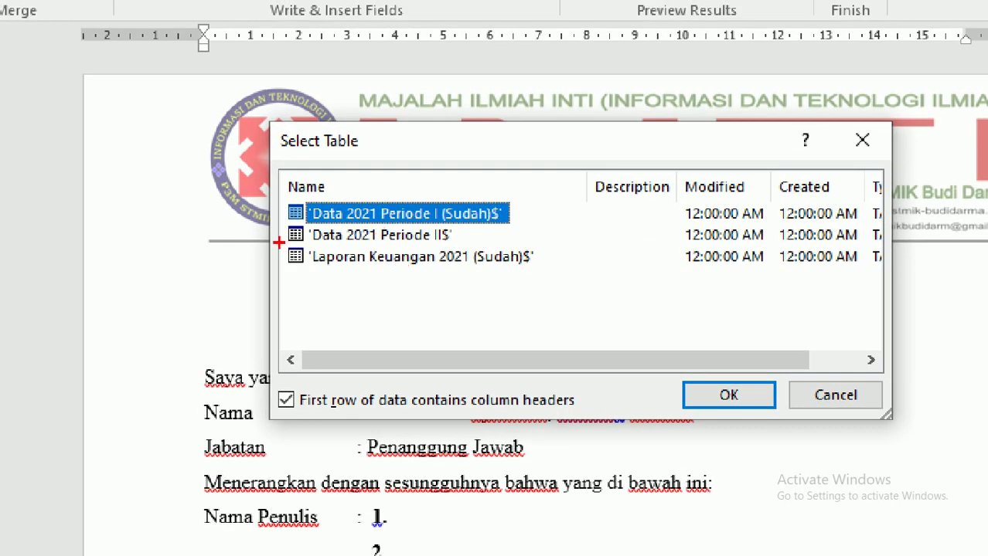
pyautogui.moveTo(285, 246)
pyautogui.mouseDown()
pyautogui.moveTo(356, 256)
pyautogui.moveTo(468, 246)
pyautogui.moveTo(444, 220)
pyautogui.moveTo(317, 220)
pyautogui.mouseUp()
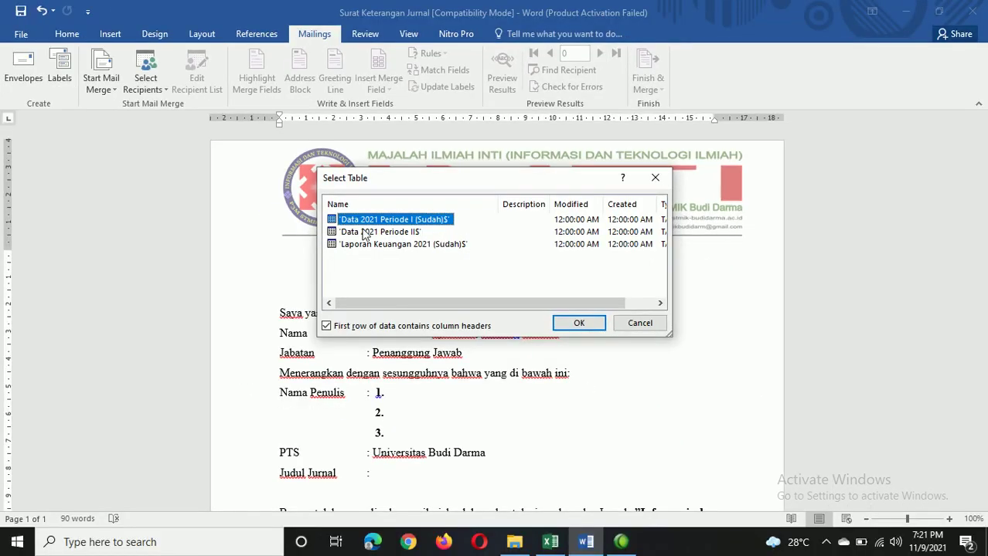
pyautogui.click(363, 234)
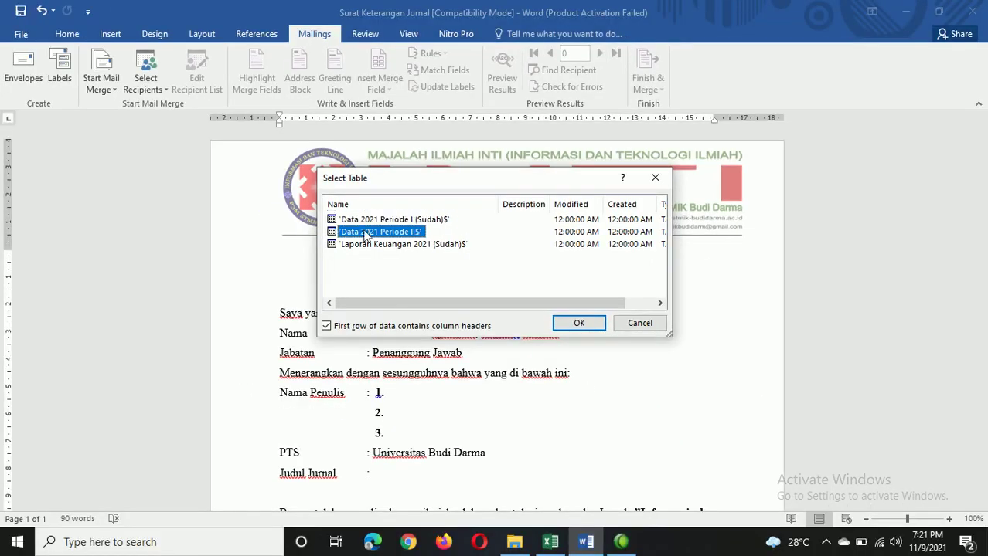
pyautogui.click(578, 323)
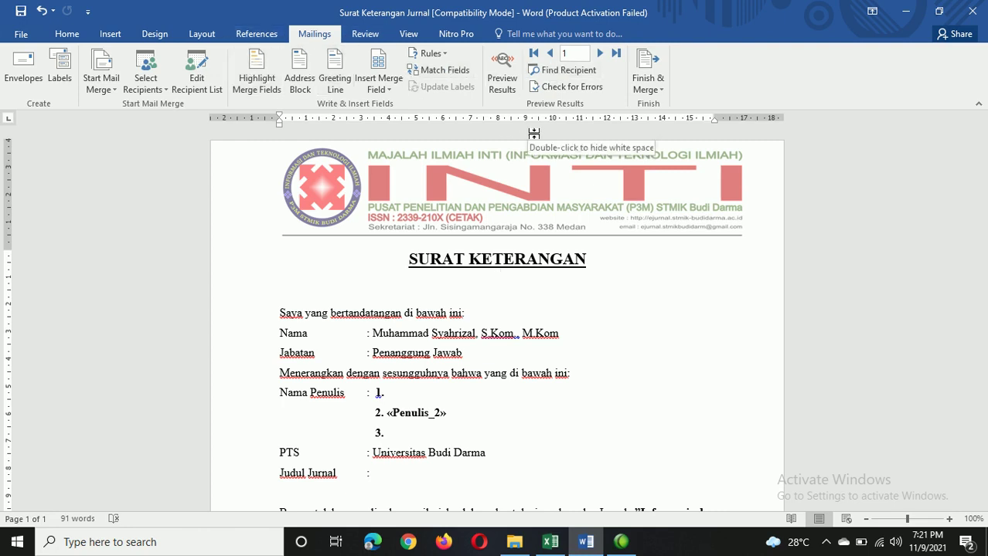
# Delete the old Penulis_2 merge field from author line 2 of the letter.
pyautogui.doubleClick(459, 419)
pyautogui.press('BackSpace')
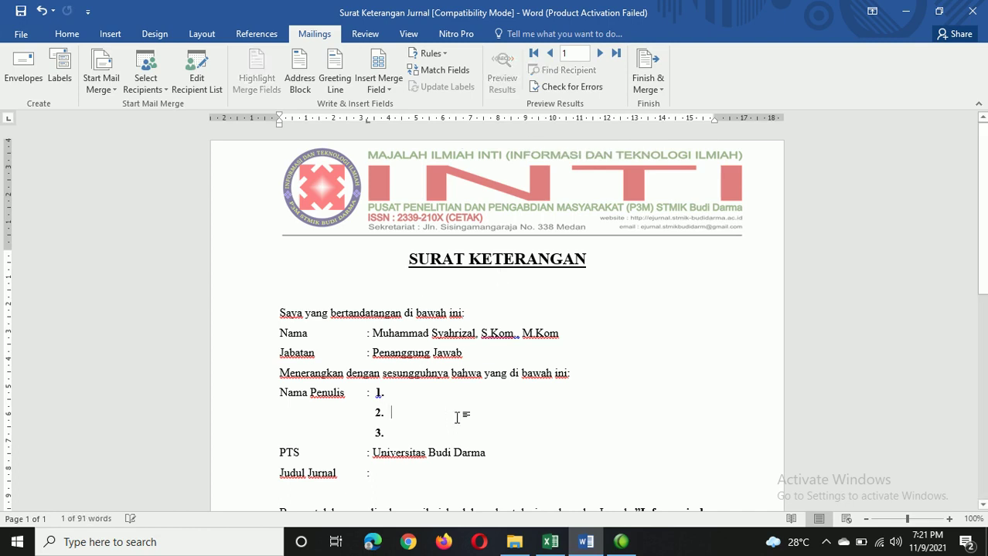
pyautogui.scroll(-4, 515, 372)
pyautogui.scroll(4, 517, 374)
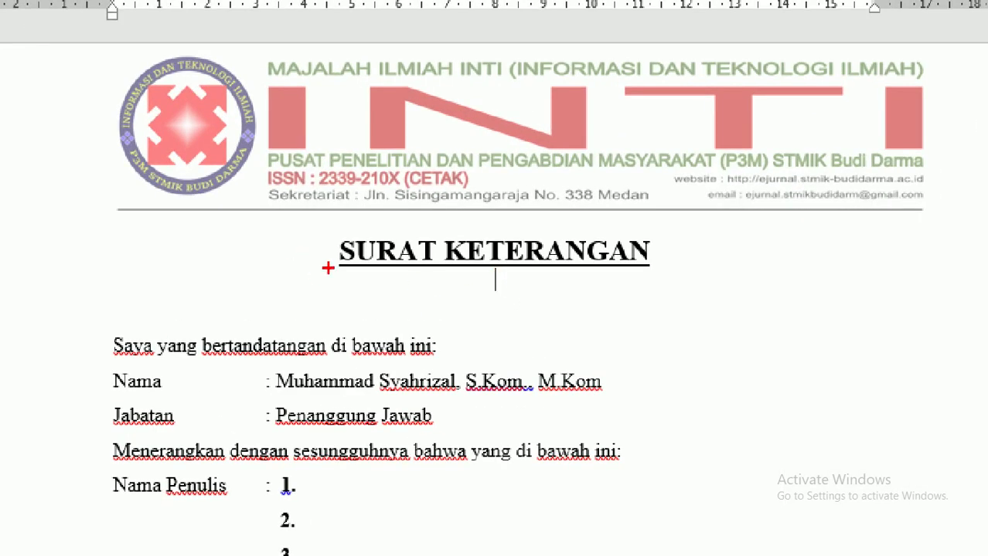
# Examine the available merge fields for the letter number line and compare them with the No Surat column in Excel.
pyautogui.moveTo(326, 283)
pyautogui.mouseDown()
pyautogui.moveTo(562, 295)
pyautogui.moveTo(665, 275)
pyautogui.mouseUp()
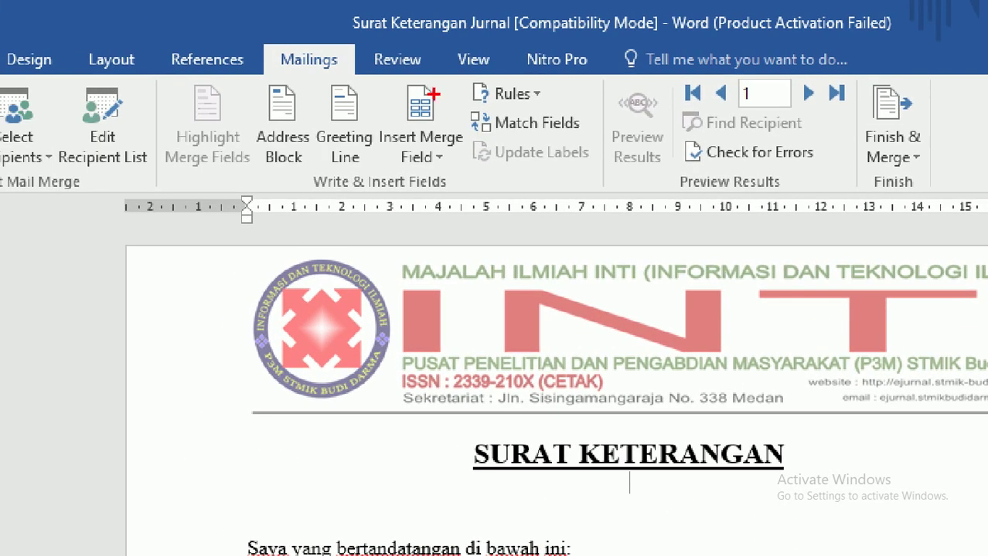
pyautogui.moveTo(433, 94)
pyautogui.mouseDown()
pyautogui.moveTo(403, 80)
pyautogui.moveTo(367, 130)
pyautogui.moveTo(386, 175)
pyautogui.moveTo(439, 181)
pyautogui.moveTo(456, 101)
pyautogui.mouseUp()
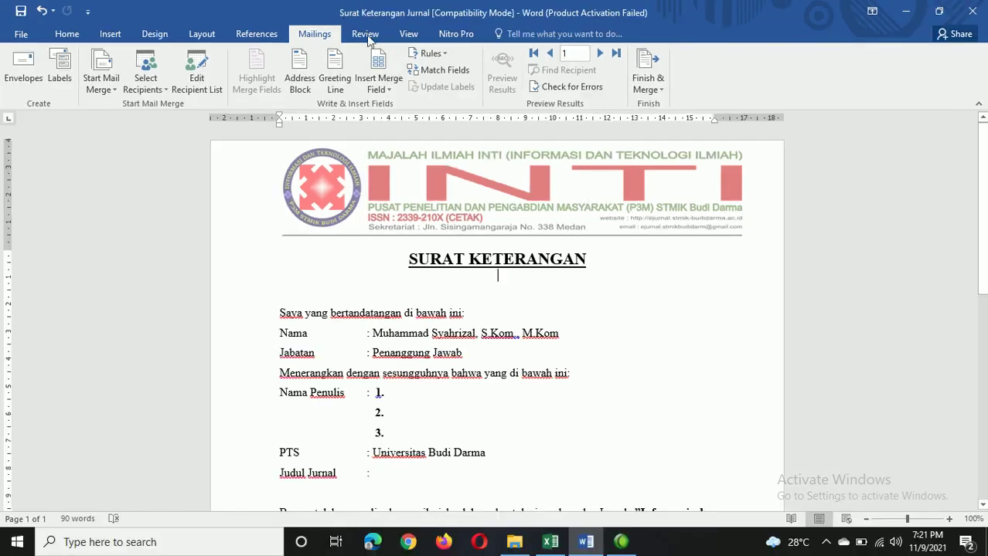
pyautogui.click(379, 85)
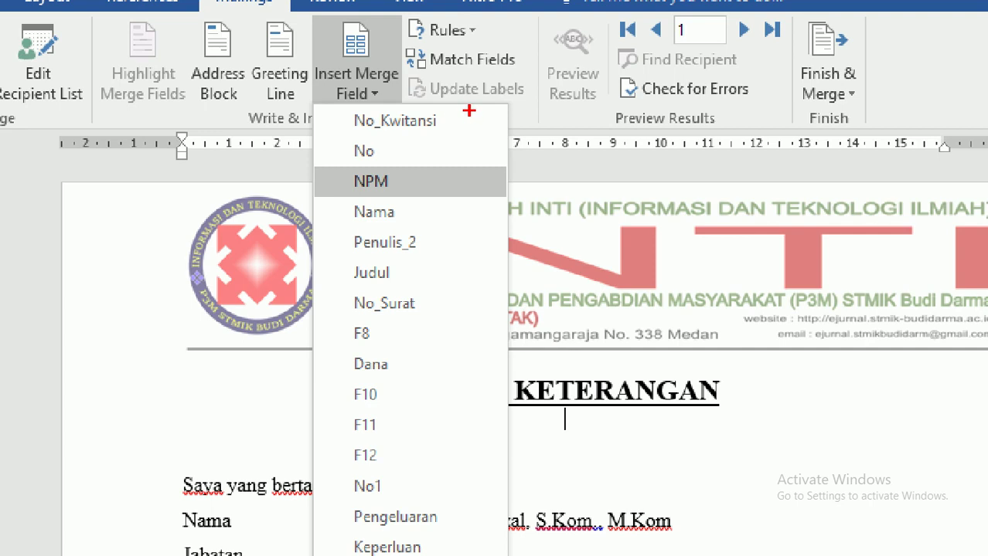
pyautogui.moveTo(468, 118)
pyautogui.mouseDown()
pyautogui.moveTo(486, 118)
pyautogui.moveTo(467, 307)
pyautogui.moveTo(395, 304)
pyautogui.mouseUp()
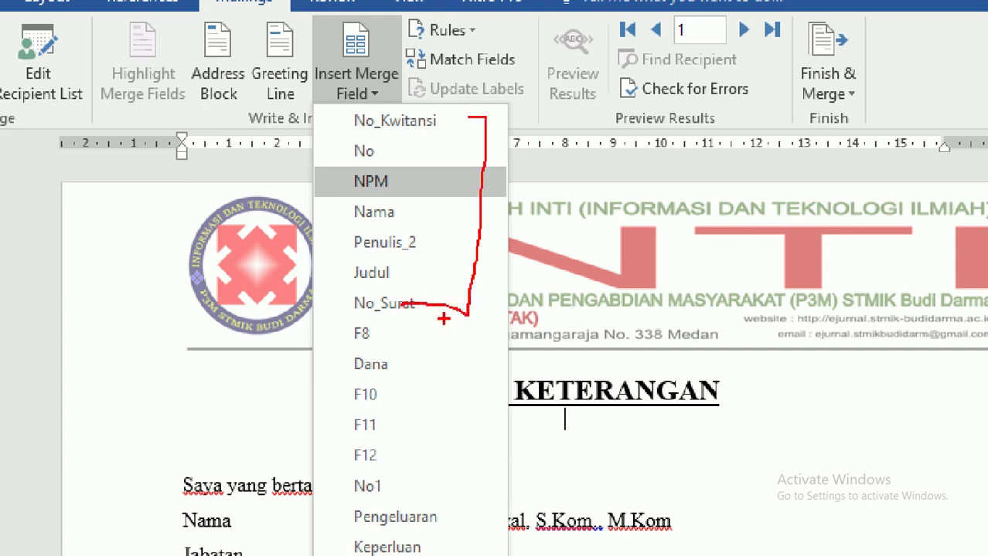
pyautogui.press('Escape')
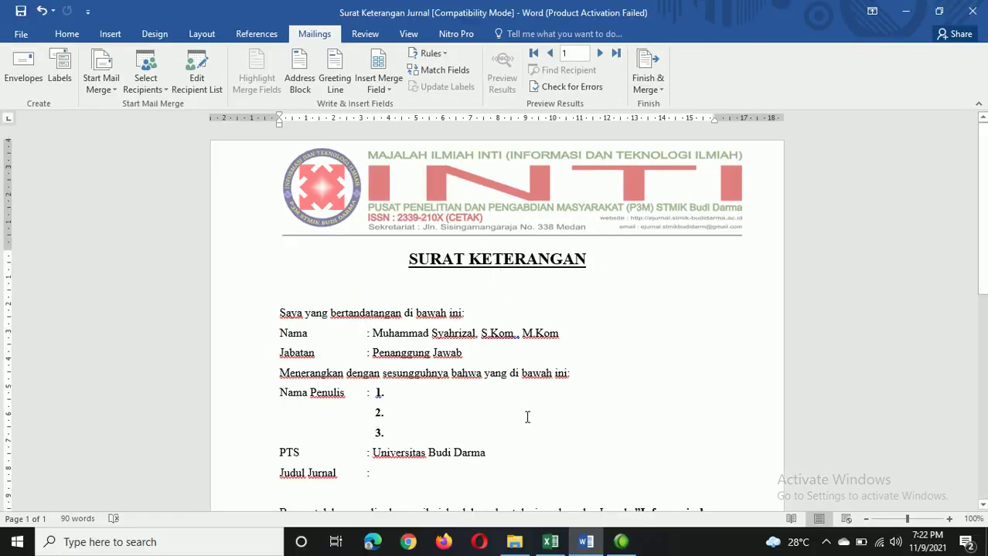
pyautogui.click(550, 541)
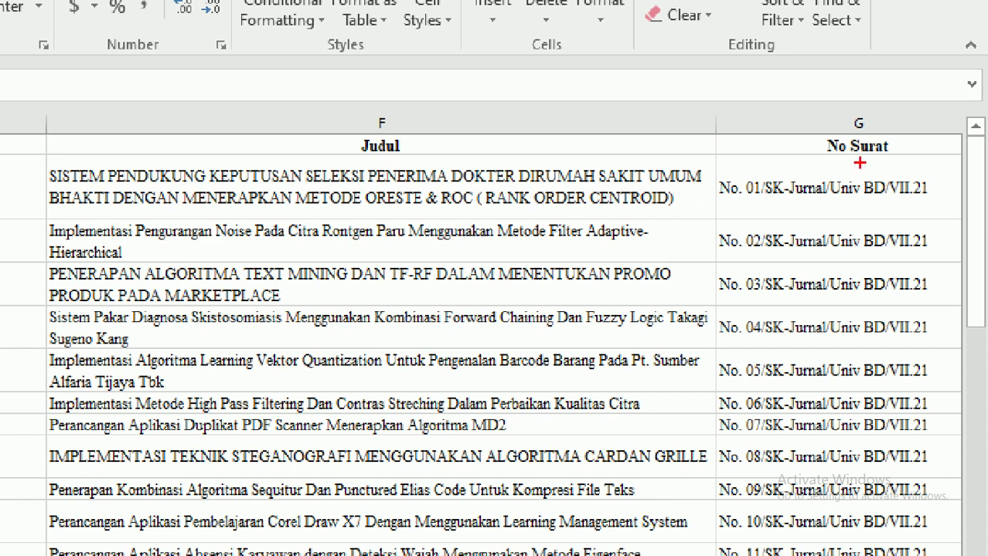
pyautogui.moveTo(815, 159)
pyautogui.mouseDown()
pyautogui.moveTo(905, 155)
pyautogui.moveTo(841, 122)
pyautogui.mouseUp()
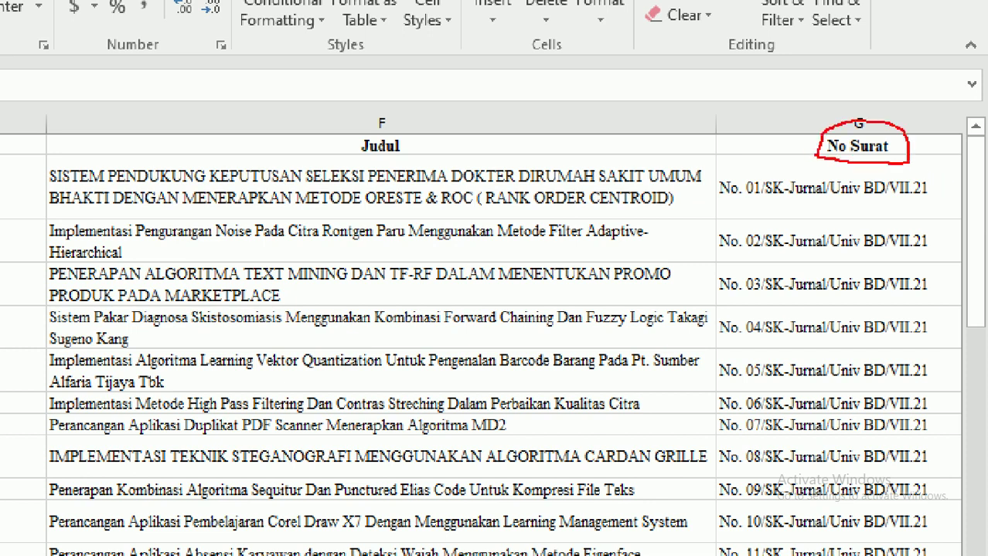
pyautogui.press('Escape')
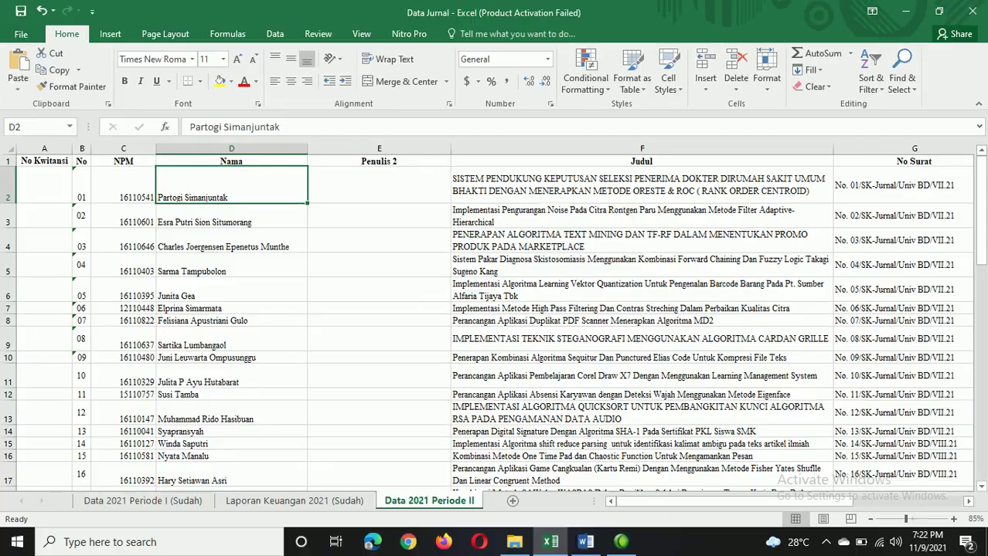
# Switch back to Word and insert the No_Surat merge field beneath the SURAT KETERANGAN heading.
pyautogui.click(585, 542)
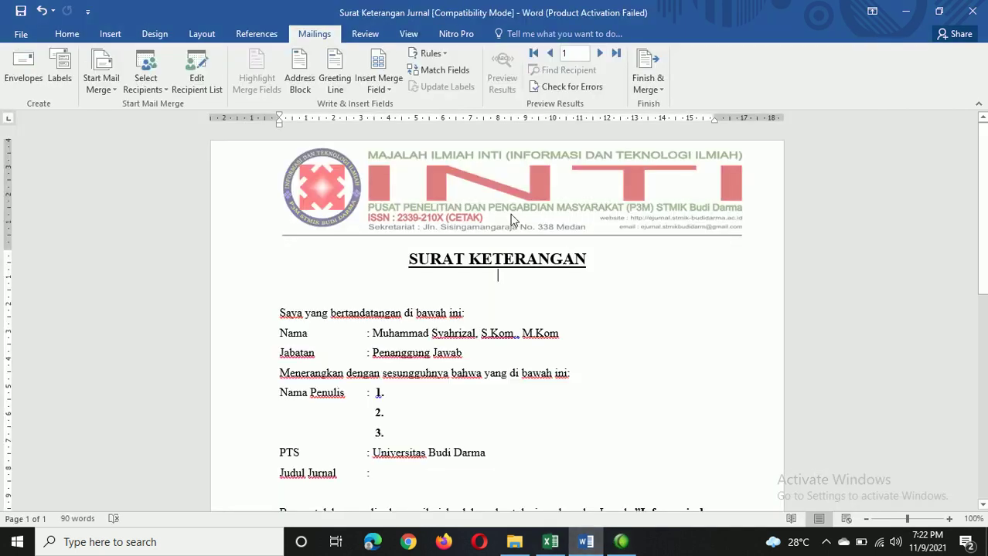
pyautogui.click(379, 85)
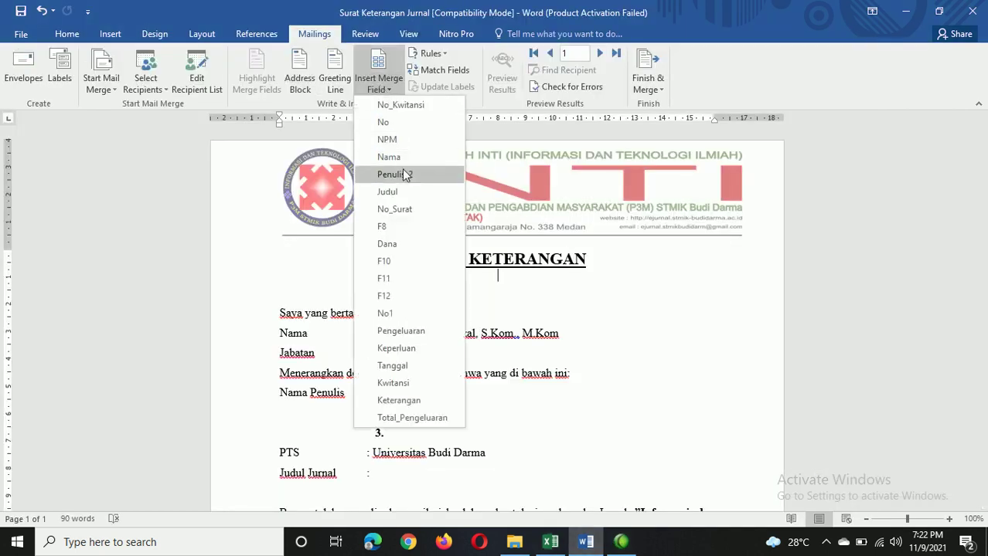
pyautogui.click(401, 209)
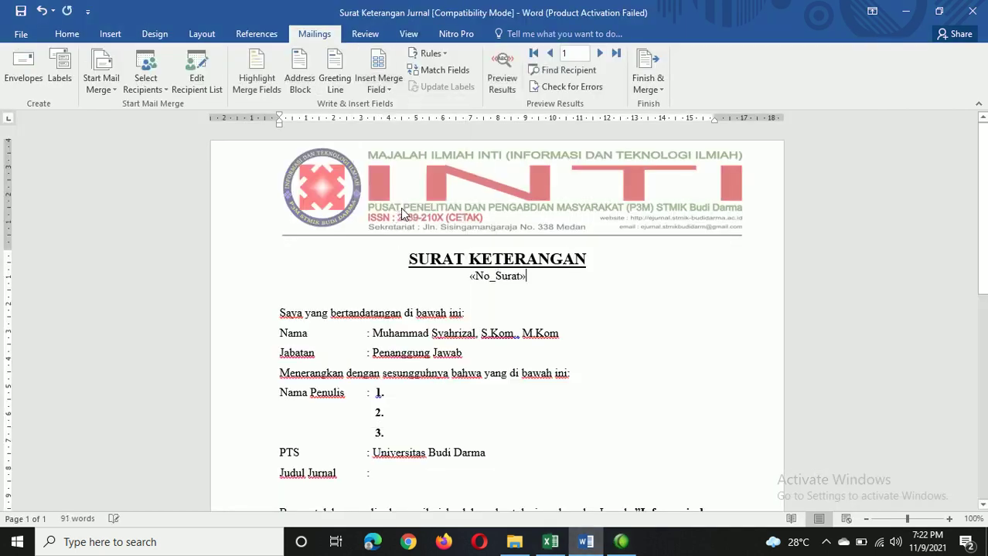
pyautogui.click(512, 278)
# Check the Nama and Penulis 2 columns in Excel, and insert the Nama merge field on author line 1 in Word.
pyautogui.click(436, 392)
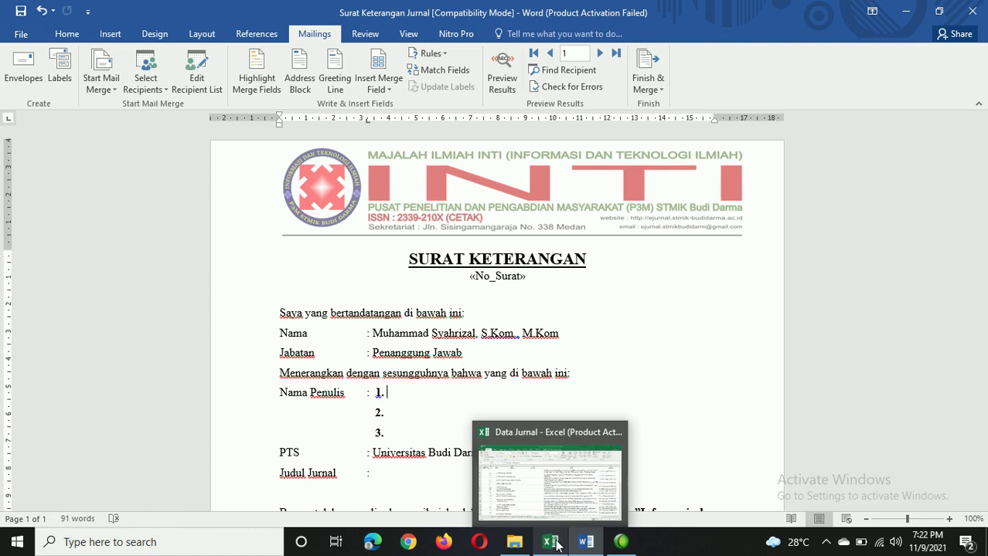
pyautogui.click(553, 464)
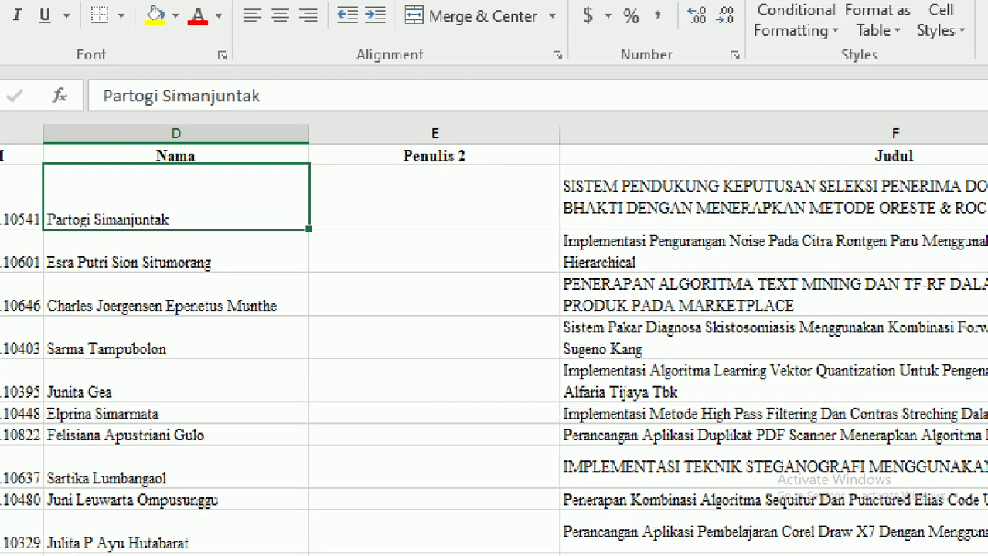
pyautogui.moveTo(152, 135)
pyautogui.mouseDown()
pyautogui.moveTo(261, 186)
pyautogui.moveTo(177, 137)
pyautogui.mouseUp()
pyautogui.moveTo(447, 131)
pyautogui.mouseDown()
pyautogui.moveTo(430, 122)
pyautogui.moveTo(472, 217)
pyautogui.moveTo(443, 110)
pyautogui.mouseUp()
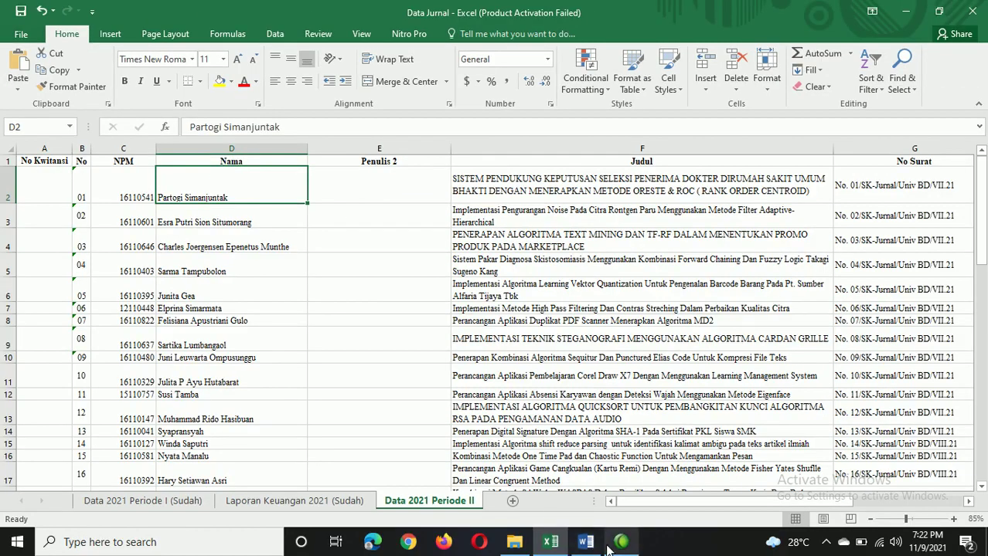
pyautogui.click(601, 543)
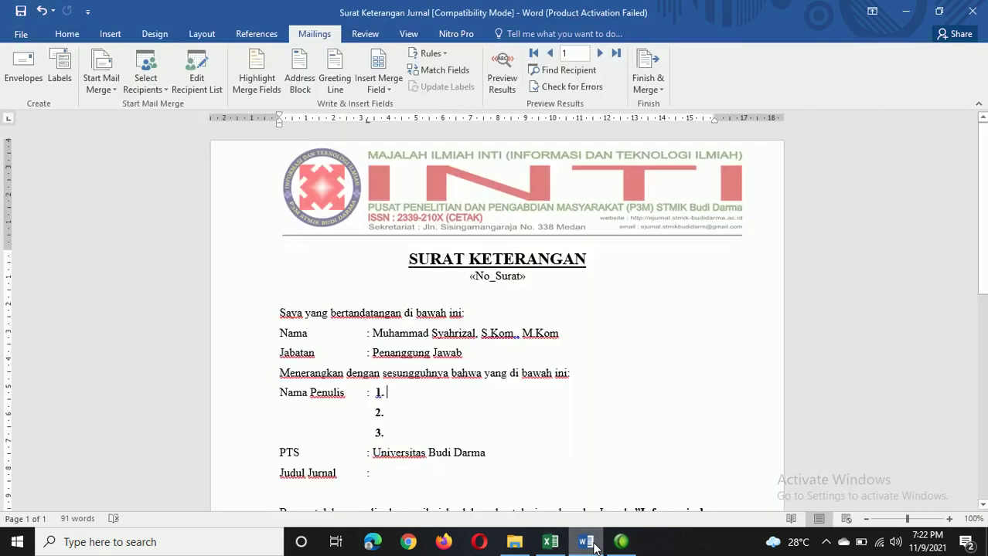
pyautogui.click(388, 92)
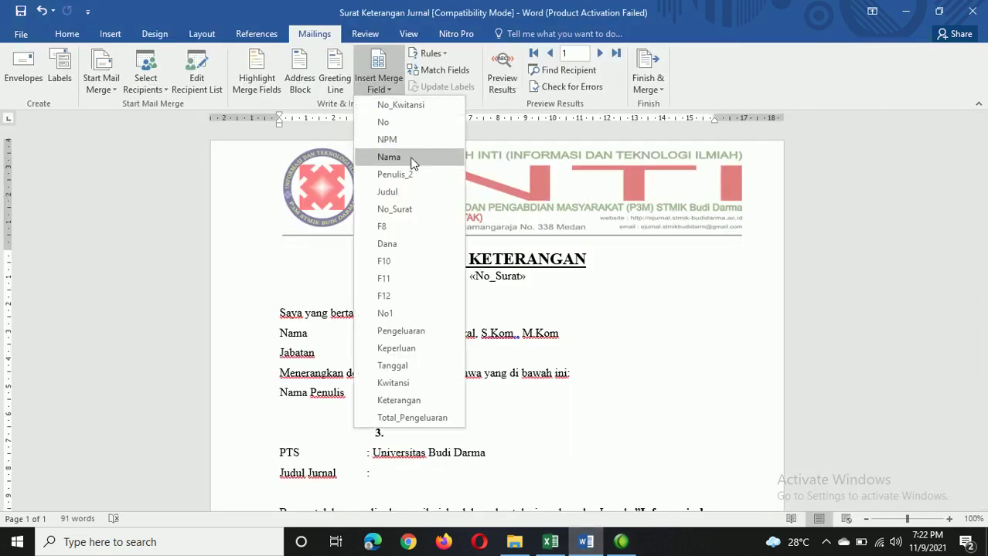
pyautogui.click(389, 157)
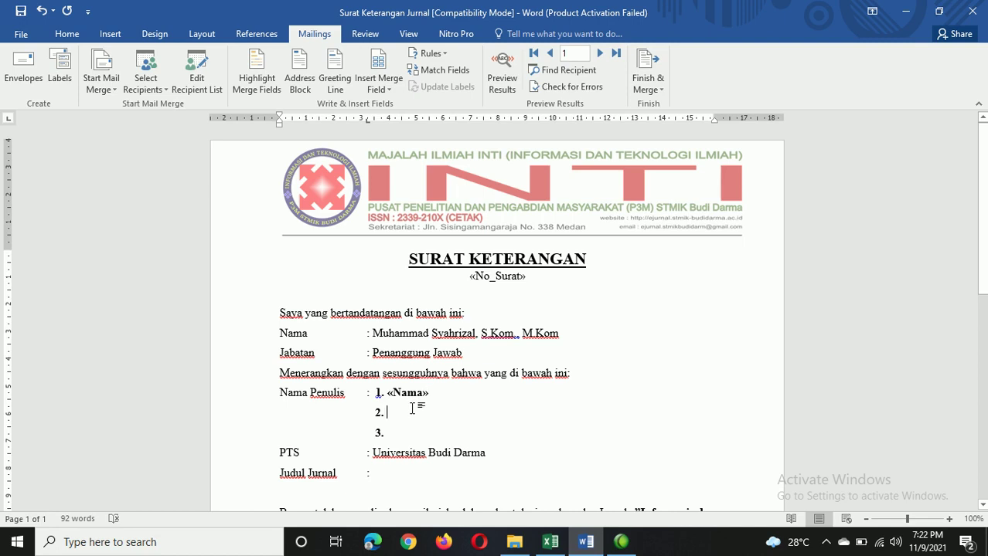
# Insert the Penulis_2 merge field on author line 2 under Nama Penulis.
pyautogui.click(388, 90)
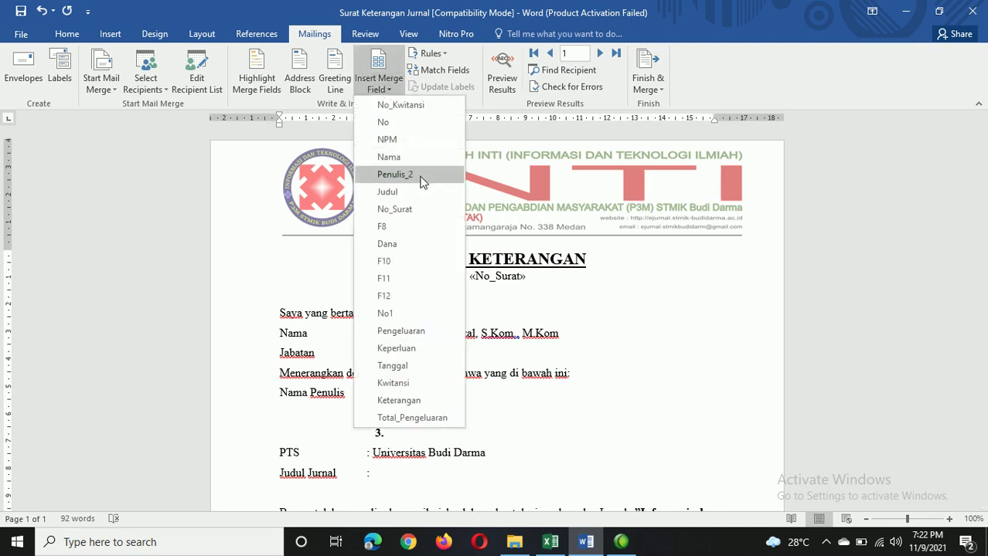
pyautogui.click(425, 173)
pyautogui.scroll(-2, 423, 182)
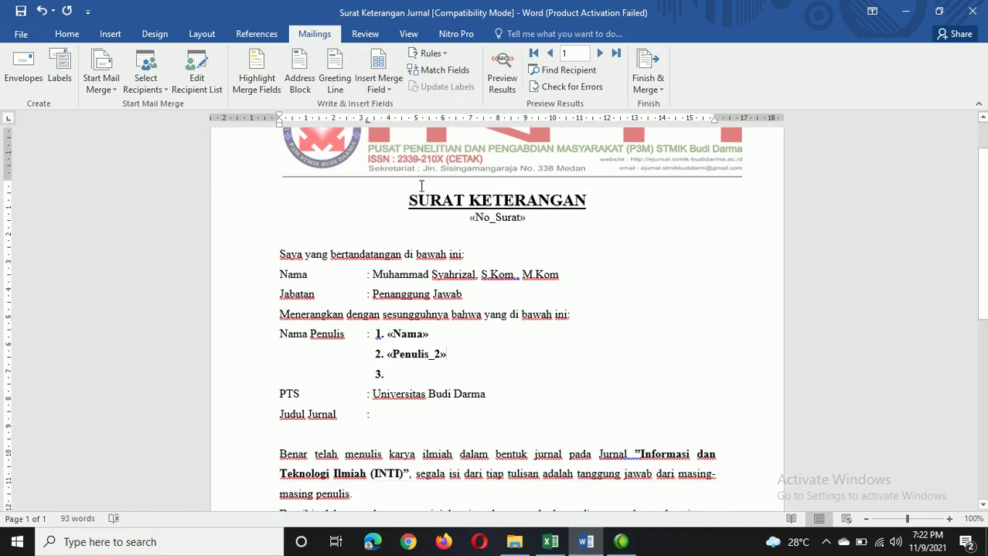
pyautogui.click(394, 402)
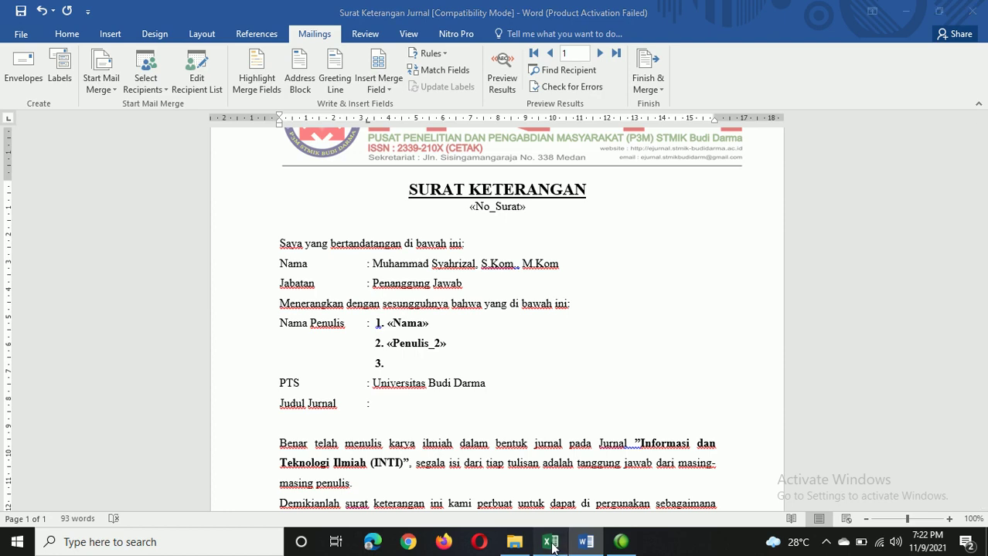
# Check the Judul column in Excel and insert the Judul merge field after Judul Jurnal in the Word letter.
pyautogui.click(550, 542)
pyautogui.click(536, 161)
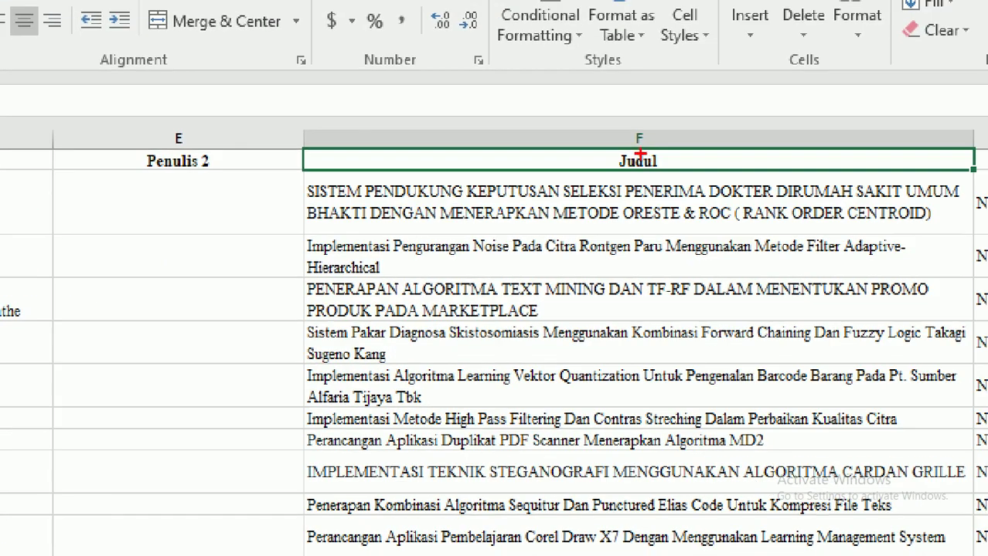
pyautogui.moveTo(636, 147)
pyautogui.mouseDown()
pyautogui.moveTo(612, 162)
pyautogui.moveTo(695, 158)
pyautogui.moveTo(597, 145)
pyautogui.mouseUp()
pyautogui.click(585, 542)
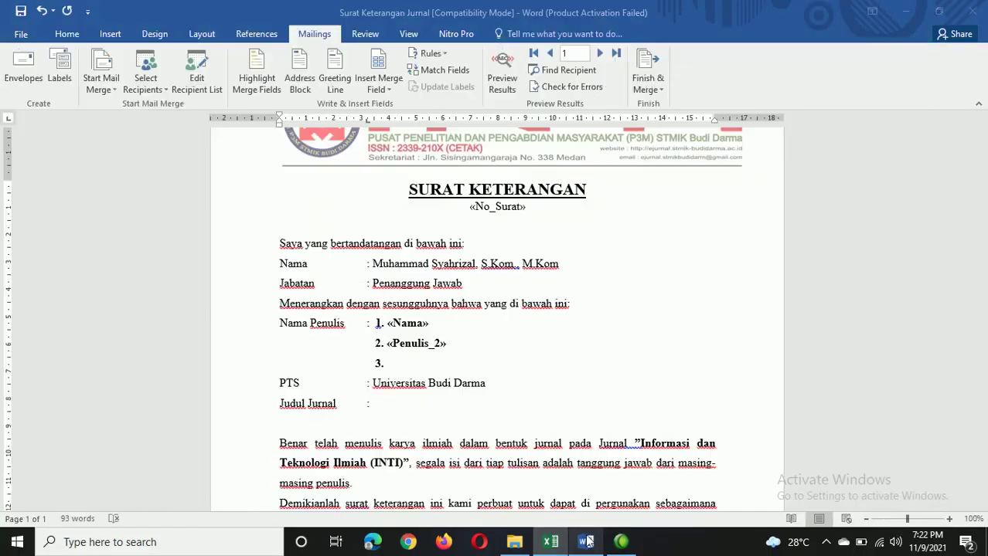
pyautogui.click(379, 84)
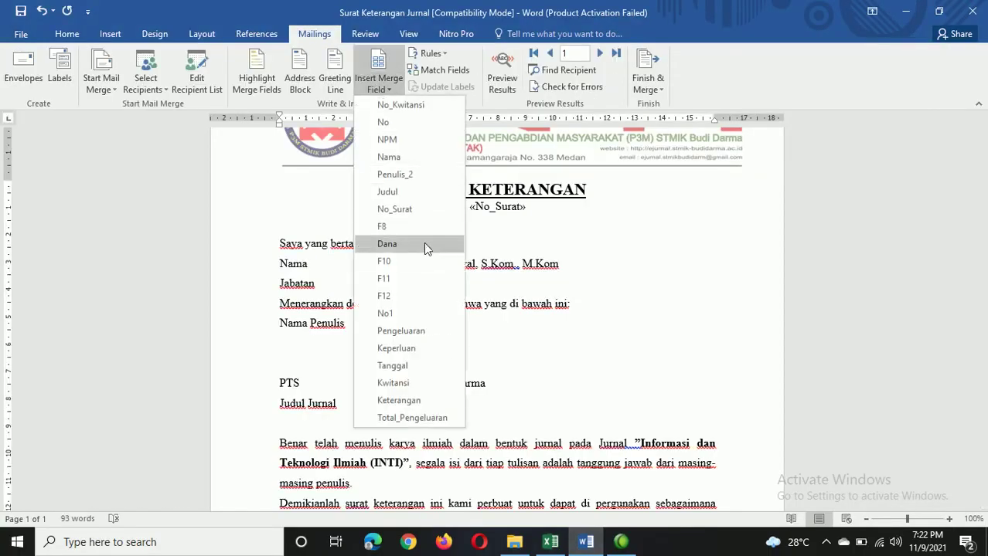
pyautogui.click(403, 191)
# Turn on the merge results preview and compare the first letter's number with the first record's No Surat cell in Excel.
pyautogui.scroll(-3, 423, 210)
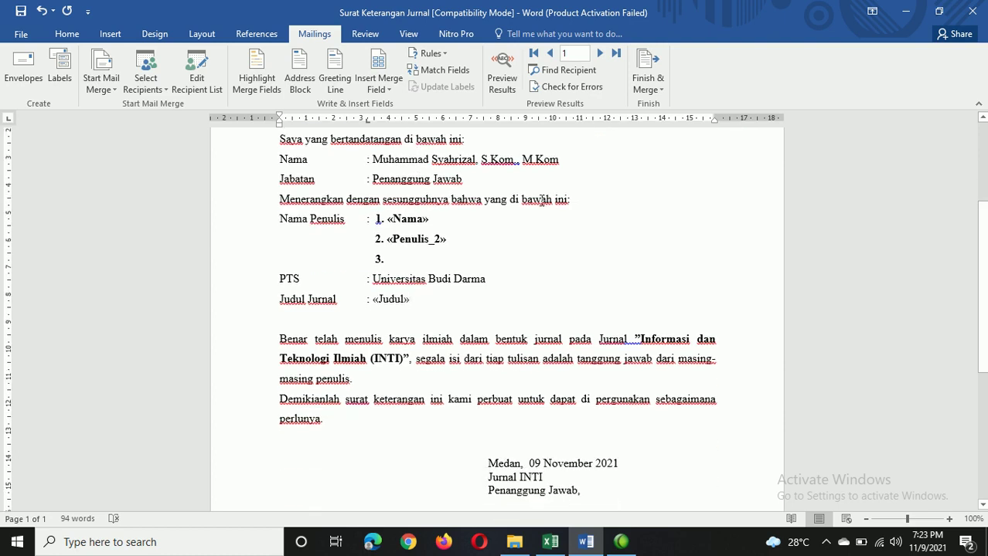
pyautogui.scroll(5, 563, 168)
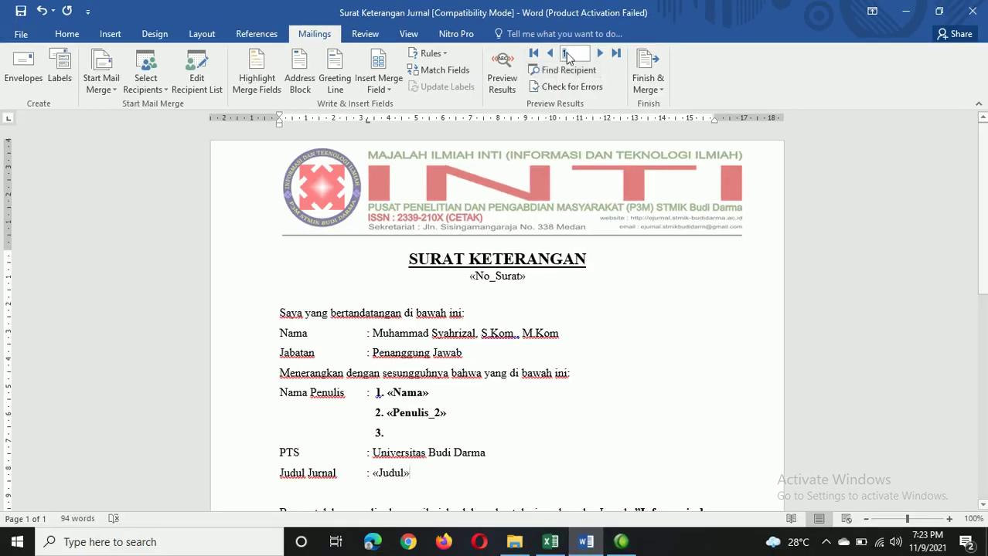
pyautogui.click(502, 75)
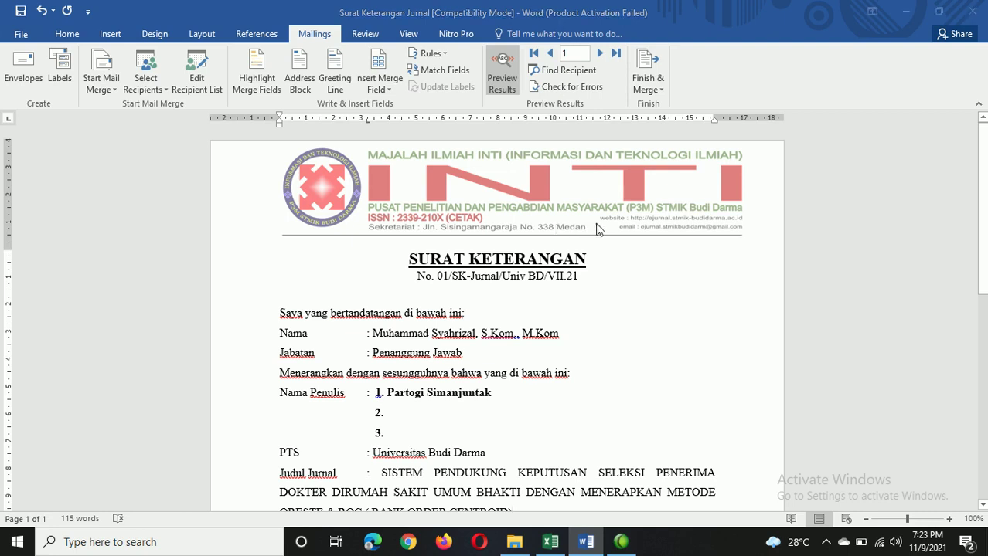
pyautogui.hotkey('alt', 'Tab')
pyautogui.click(872, 194)
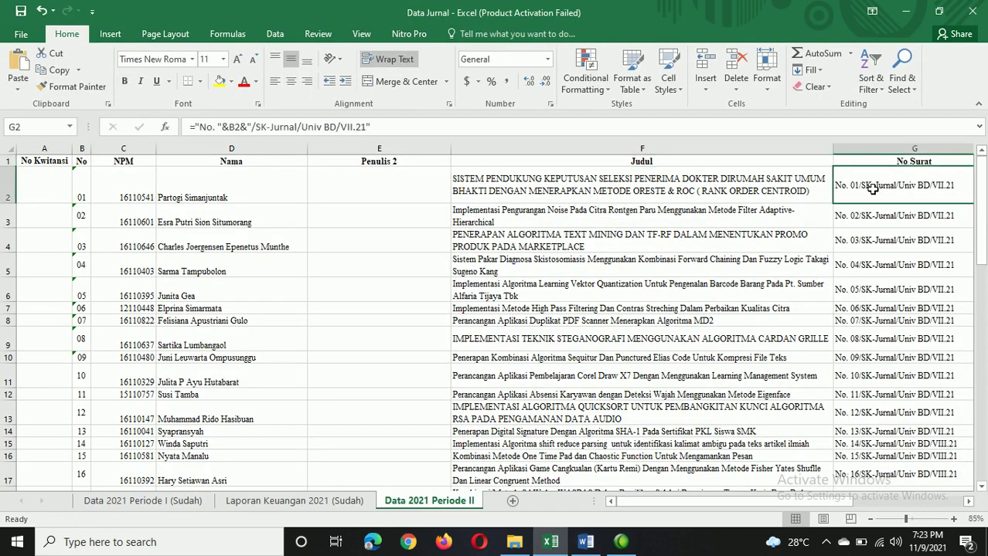
pyautogui.hotkey('alt', 'Tab')
# Compare the previewed author name and journal title with the first record's Nama and Judul cells in Excel.
pyautogui.click(398, 392)
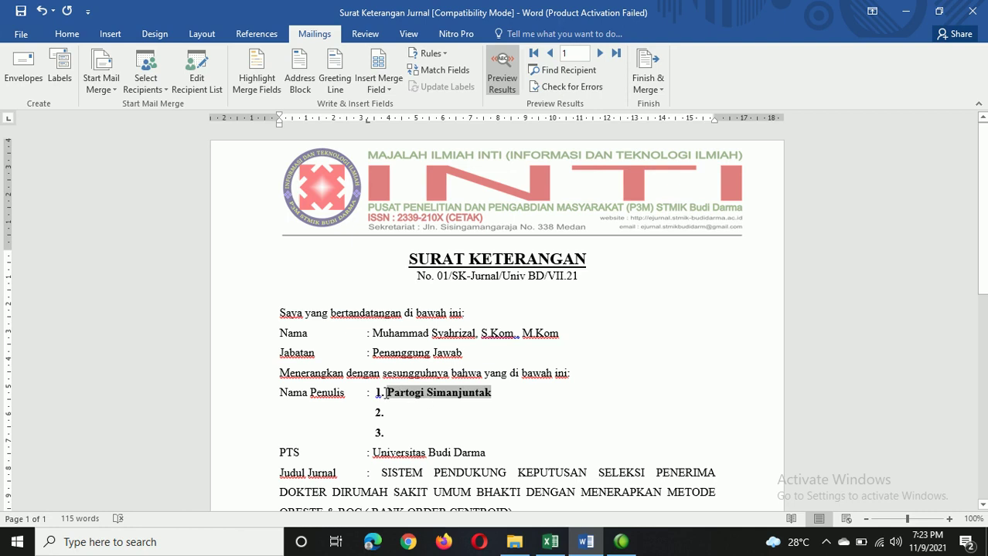
pyautogui.hotkey('alt', 'Tab')
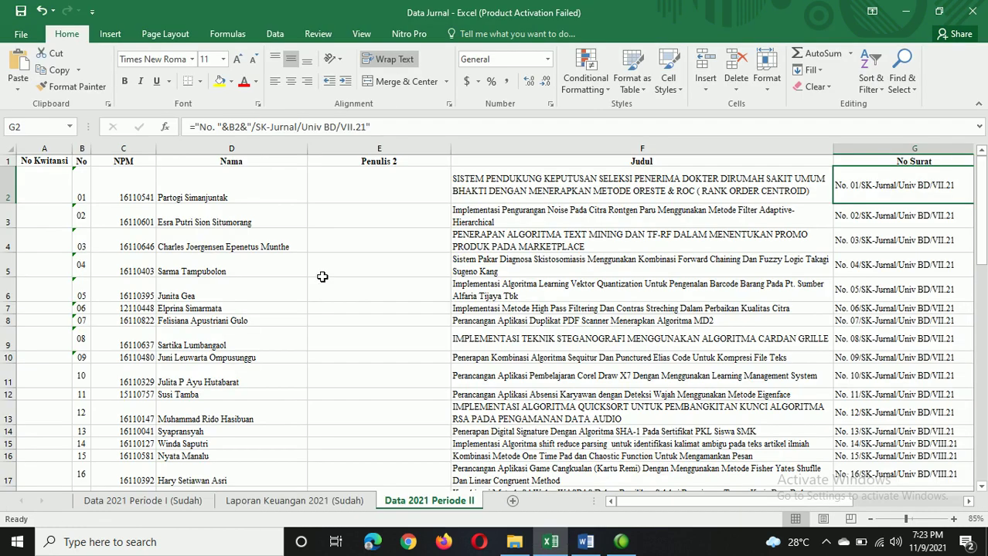
pyautogui.click(210, 190)
pyautogui.hotkey('alt', 'Tab')
pyautogui.scroll(-2, 454, 410)
pyautogui.click(454, 410)
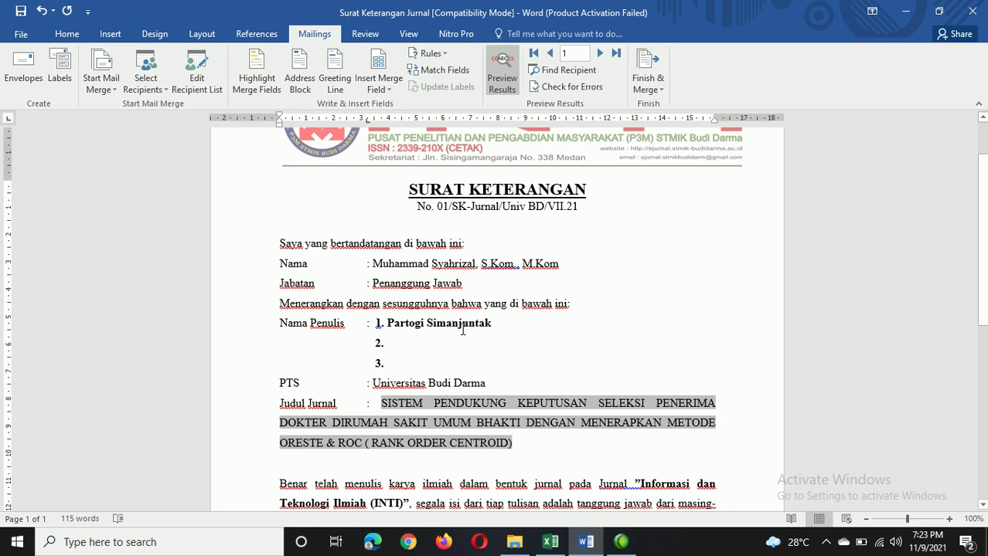
pyautogui.hotkey('alt', 'Tab')
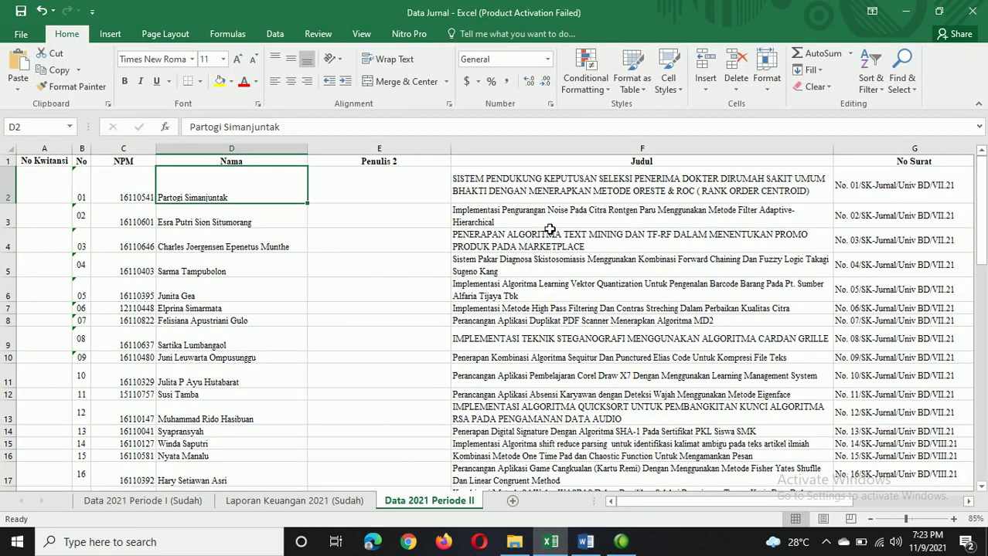
pyautogui.click(558, 189)
pyautogui.hotkey('alt', 'Tab')
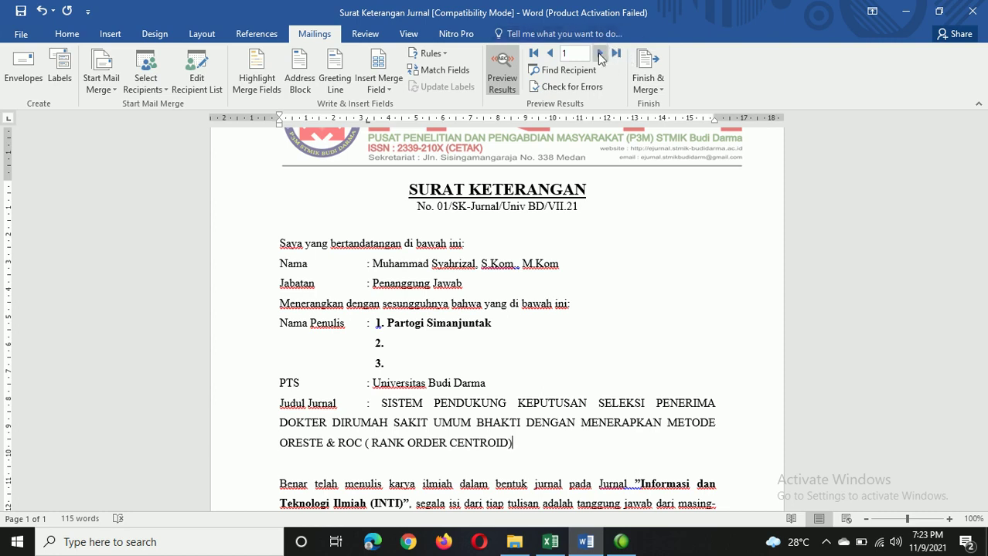
# Advance the letter preview record by record from record 1 to record 9.
pyautogui.click(600, 54)
pyautogui.click(600, 54)
pyautogui.click(600, 54)
pyautogui.click(600, 54)
pyautogui.click(600, 54)
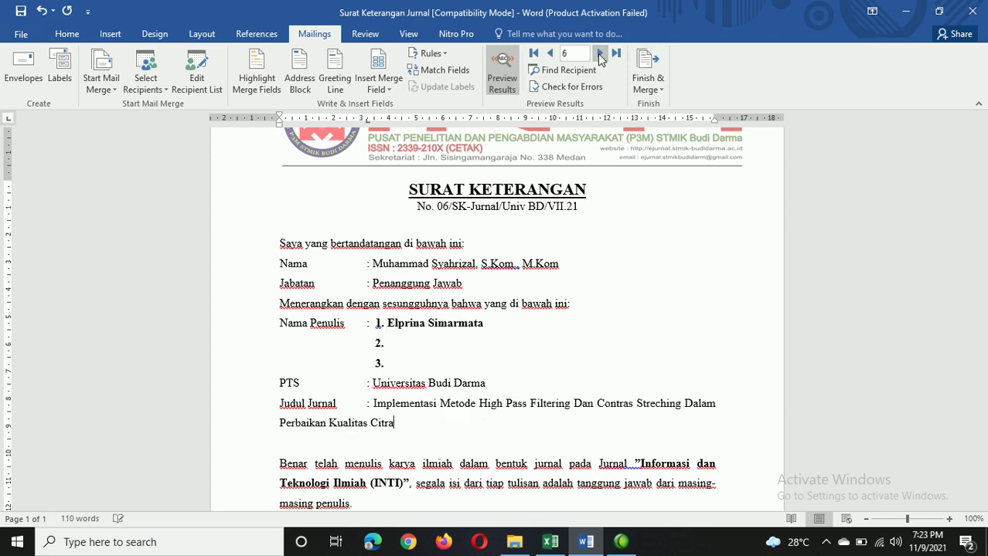
pyautogui.click(599, 55)
pyautogui.click(599, 54)
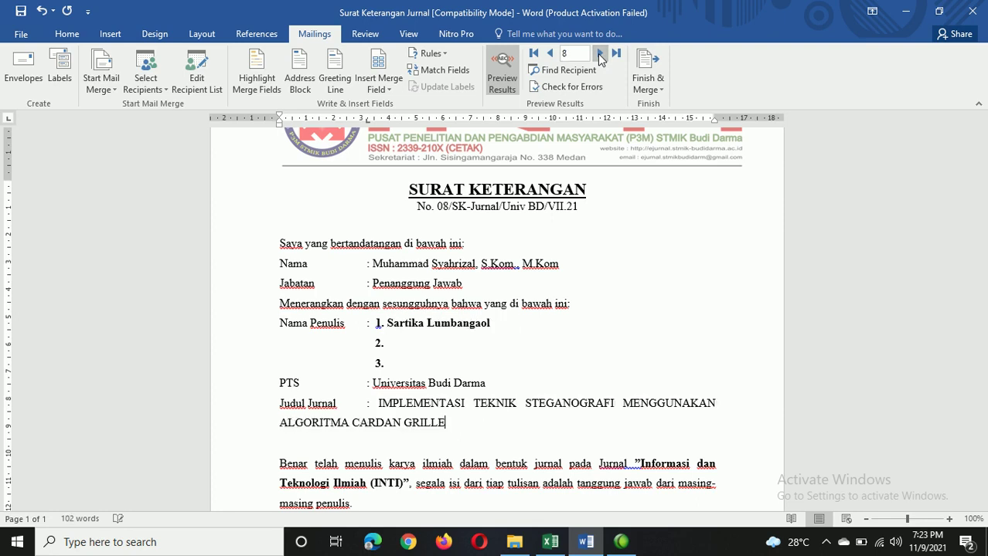
pyautogui.click(600, 54)
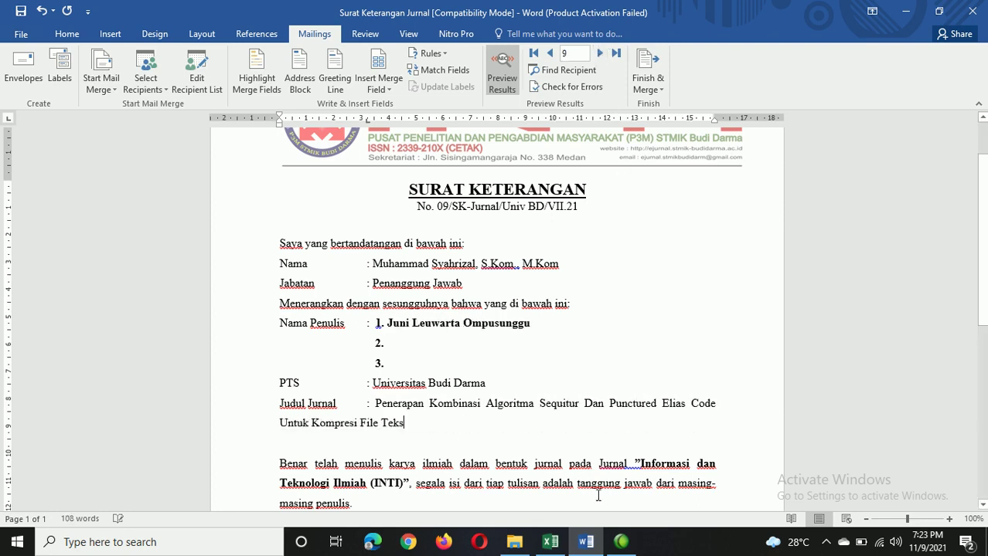
# Switch to Excel and examine the journal titles in the Judul column of Data 2021 Periode II.
pyautogui.click(563, 543)
pyautogui.click(592, 296)
pyautogui.click(601, 356)
pyautogui.click(603, 403)
pyautogui.click(601, 432)
pyautogui.click(600, 454)
pyautogui.click(600, 410)
pyautogui.click(591, 337)
pyautogui.click(580, 222)
pyautogui.click(584, 197)
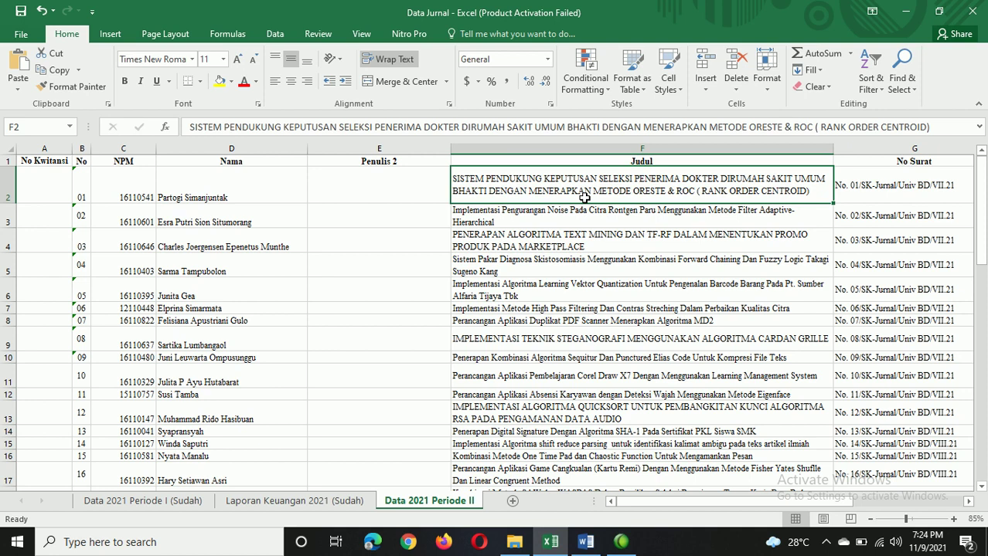
# Switch back to Word and advance the letter preview to record 18.
pyautogui.hotkey('alt', 'Tab')
pyautogui.click(599, 53)
pyautogui.click(599, 53)
pyautogui.click(599, 53)
pyautogui.click(599, 53)
pyautogui.click(599, 54)
pyautogui.click(599, 53)
pyautogui.click(599, 53)
pyautogui.click(599, 54)
pyautogui.click(598, 53)
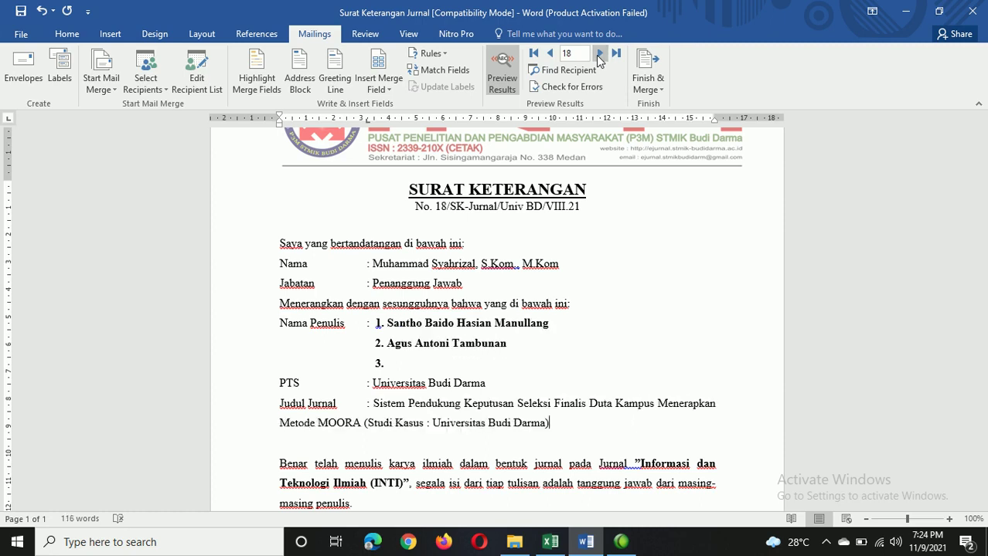
# Preview record 50 in the letter, compare it with row number 50 in Excel, and return to Word.
pyautogui.write('50')
pyautogui.press('Return')
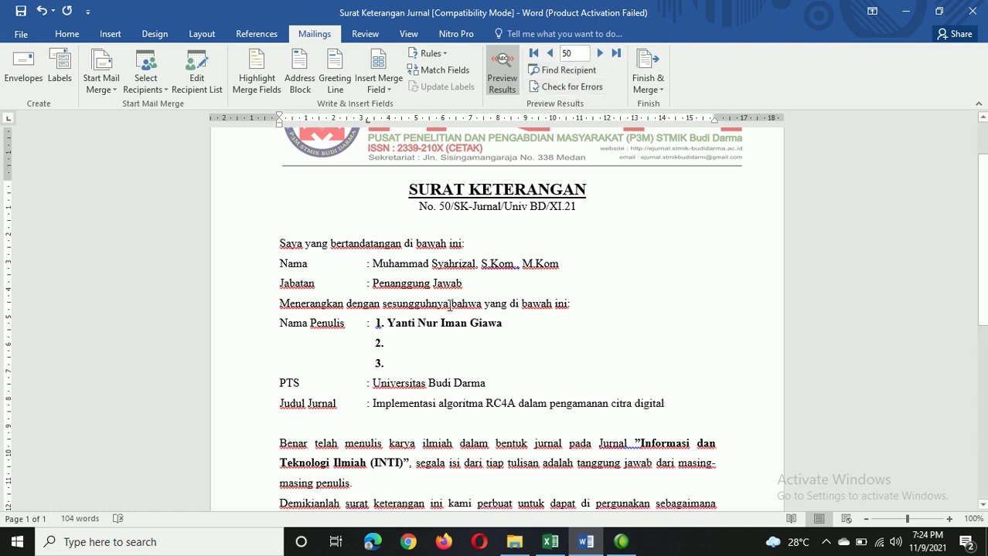
pyautogui.hotkey('alt', 'Tab')
pyautogui.scroll(-7, 249, 343)
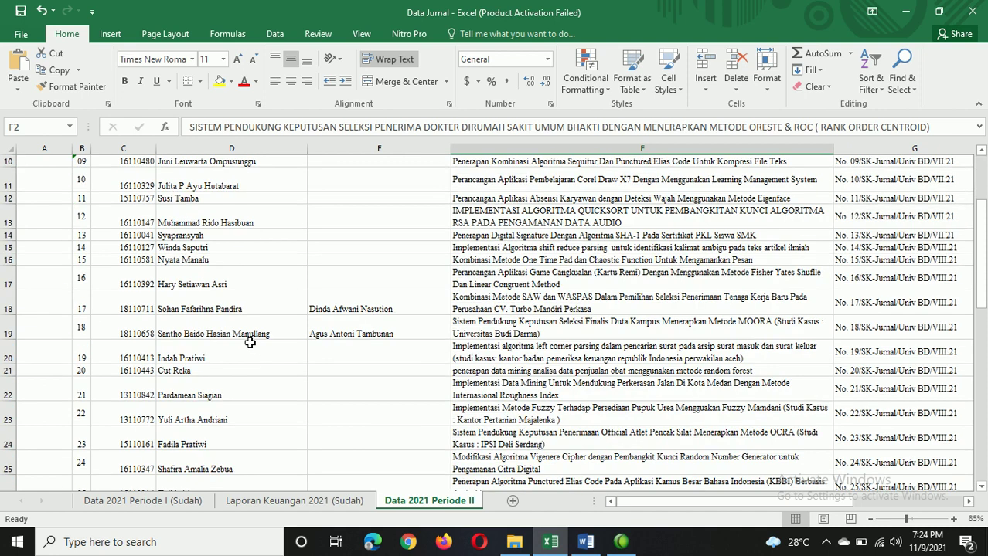
pyautogui.scroll(-6, 248, 344)
pyautogui.click(247, 346)
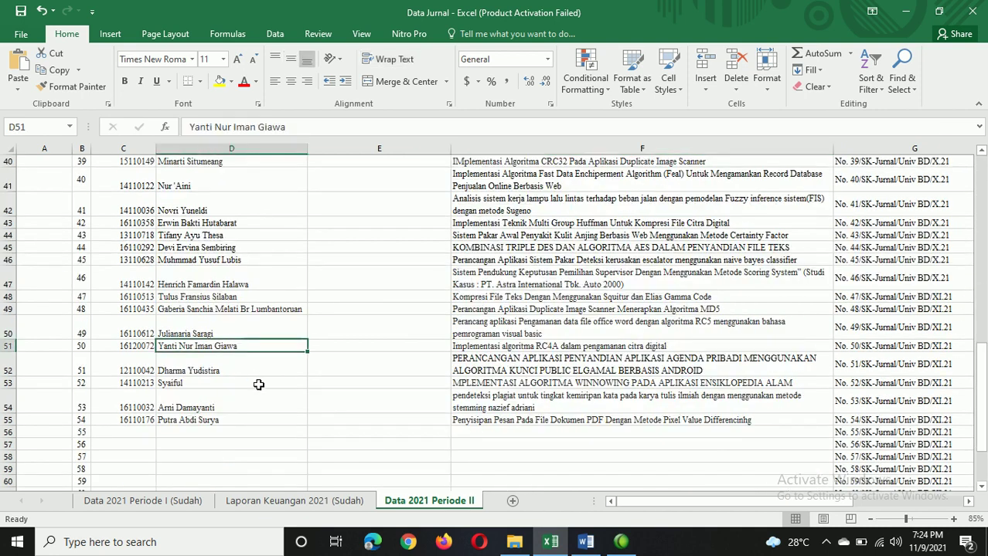
pyautogui.hotkey('alt', 'Tab')
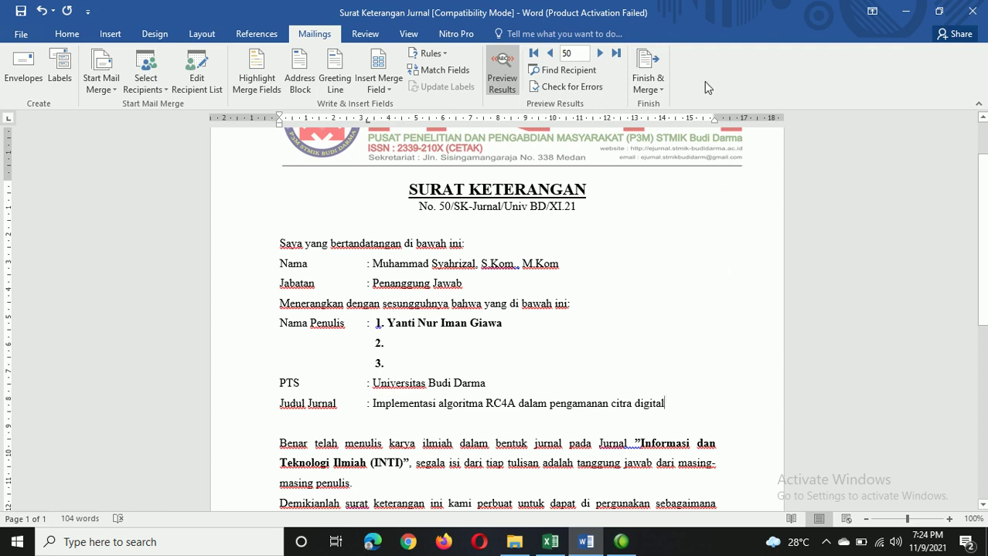
pyautogui.click(653, 90)
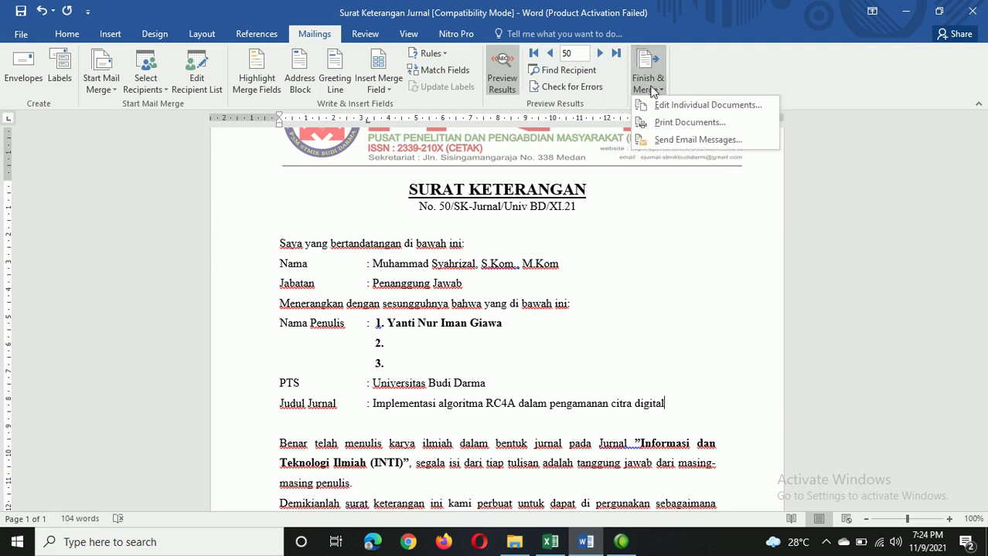
pyautogui.click(669, 121)
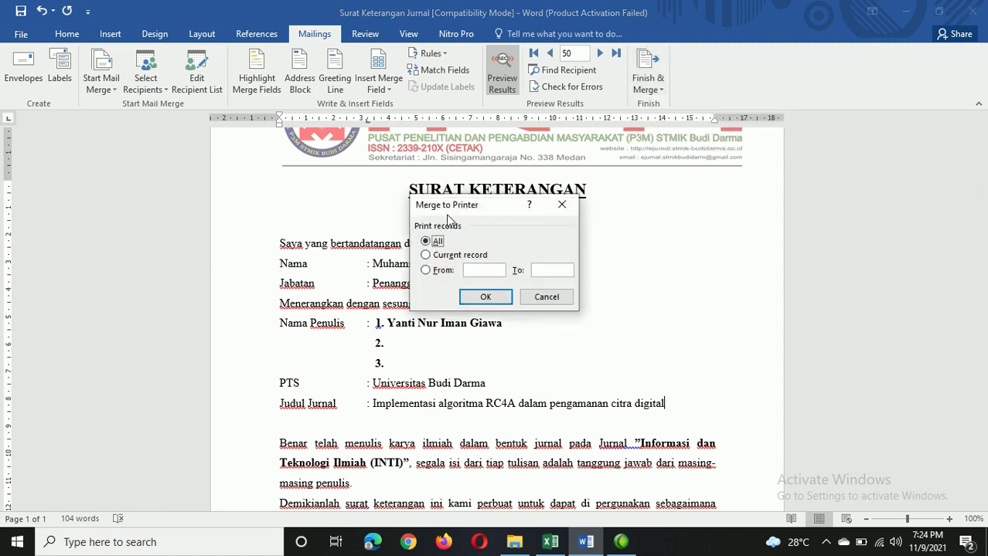
pyautogui.click(553, 477)
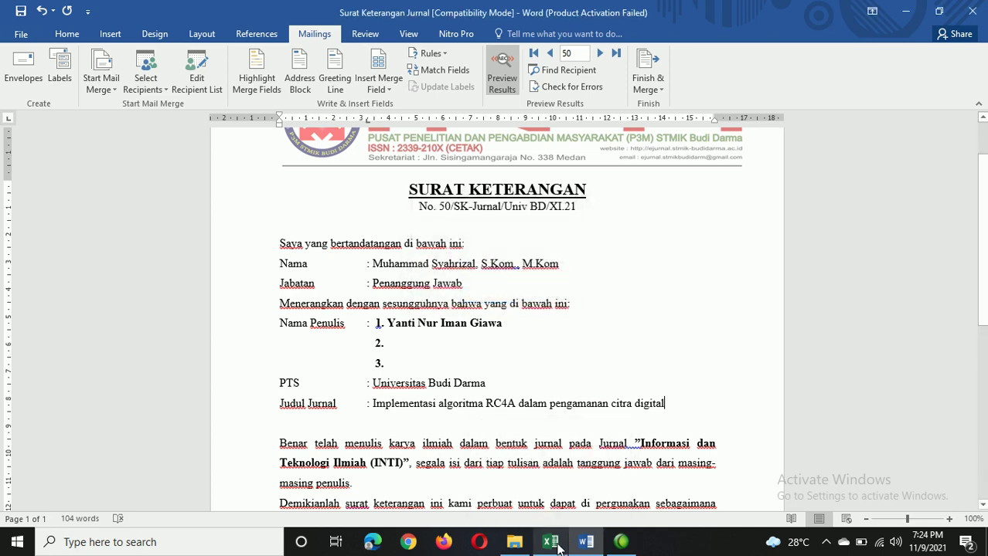
pyautogui.click(585, 542)
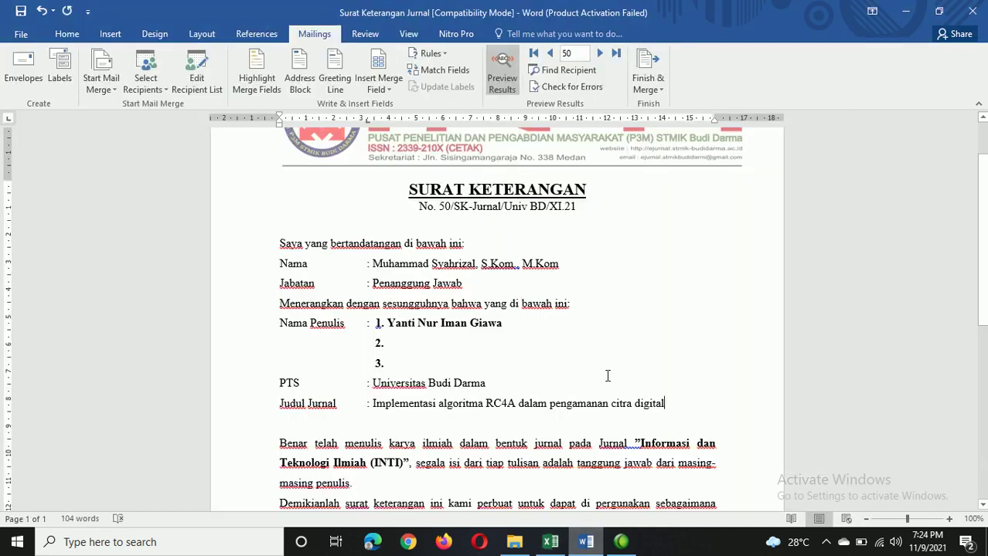
# Finish the merge by printing the documents for records from 1 to 10.
pyautogui.click(648, 84)
pyautogui.click(670, 124)
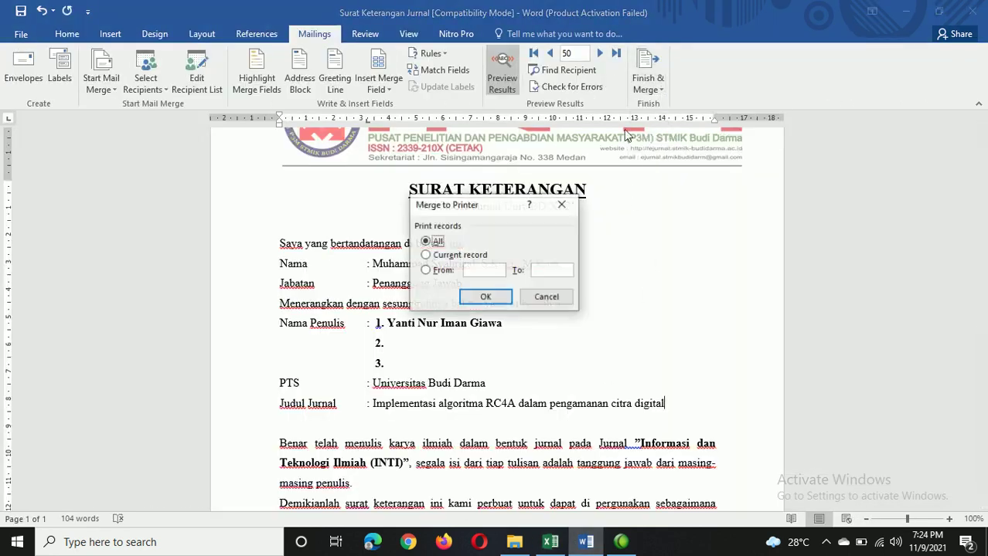
pyautogui.click(453, 274)
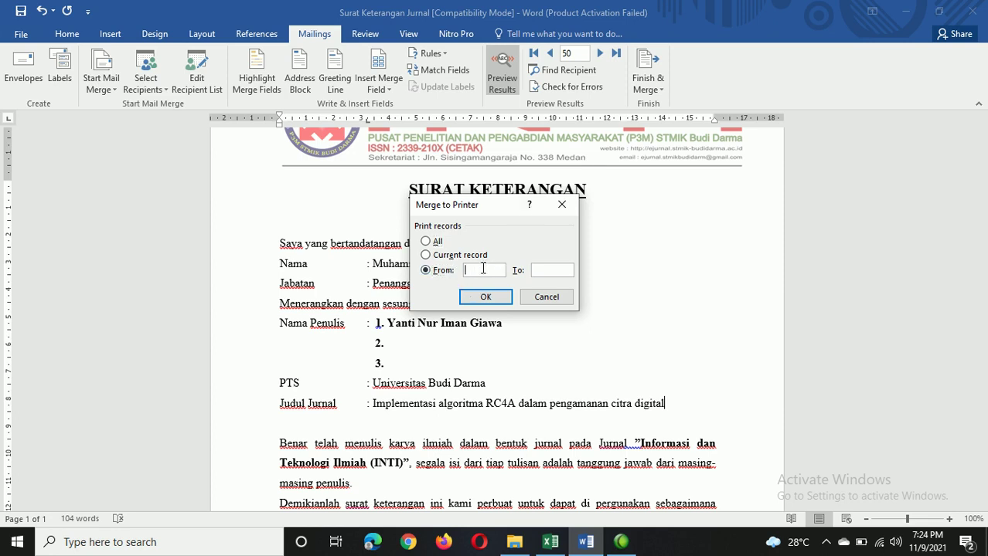
pyautogui.write('1')
pyautogui.press('Tab')
pyautogui.write('10')
pyautogui.press('Return')
pyautogui.scroll(2, 499, 193)
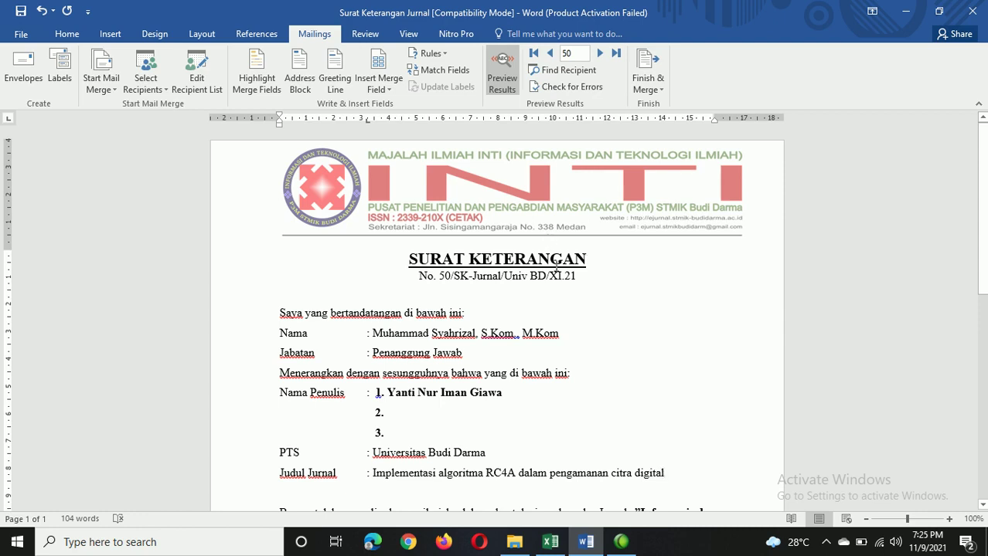
pyautogui.moveTo(408, 259); pyautogui.dragTo(591, 260)
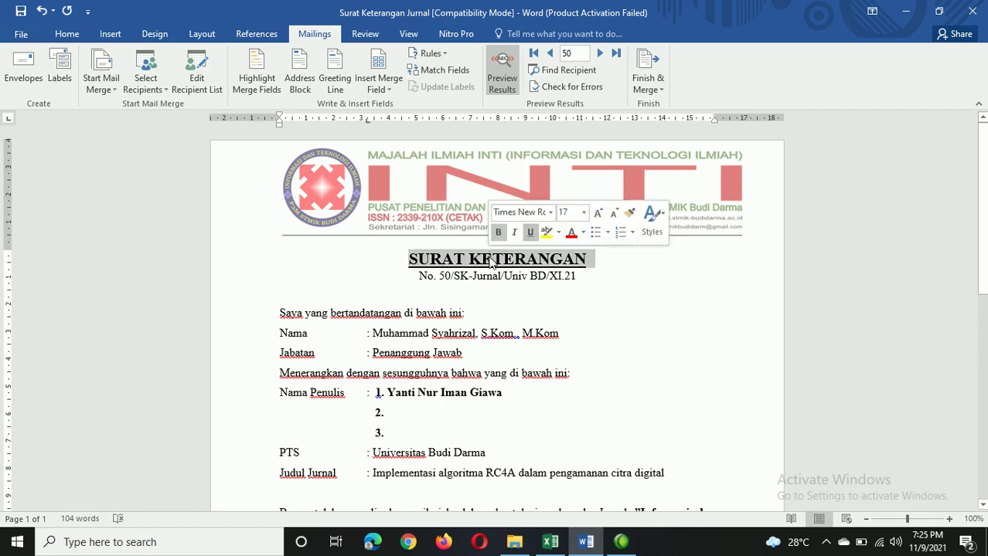
pyautogui.click(585, 273)
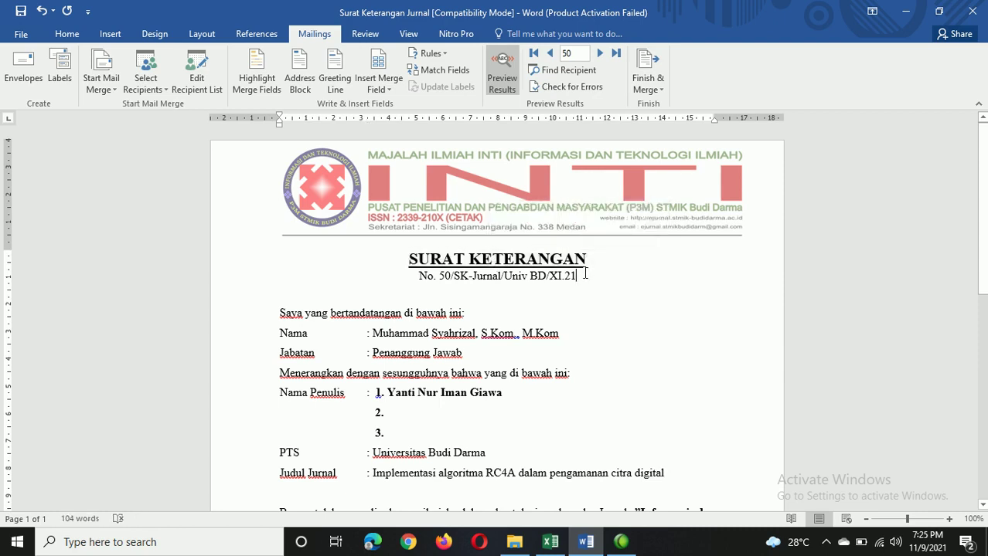
pyautogui.keyDown('shift'); pyautogui.click(419, 276); pyautogui.keyUp('shift')
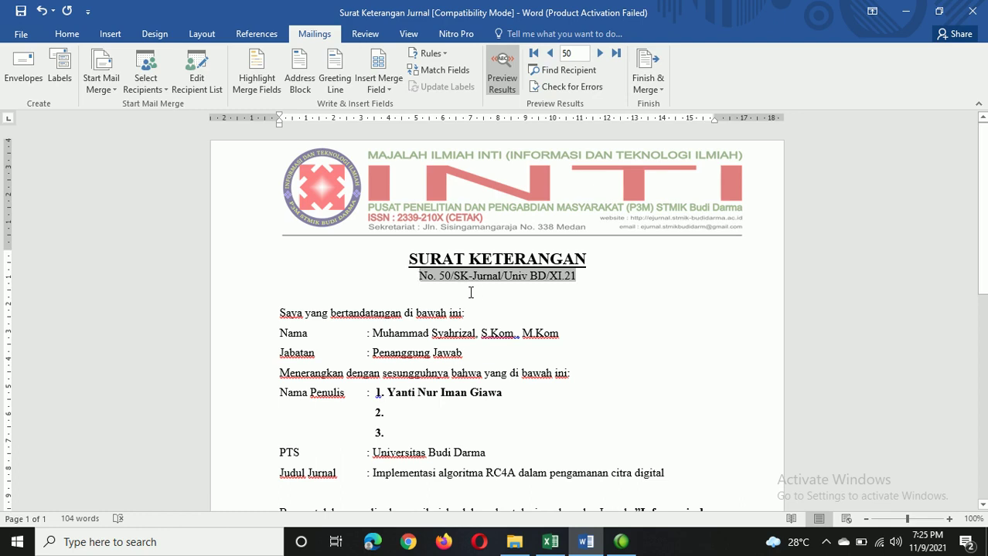
pyautogui.click(582, 275)
pyautogui.click(589, 261)
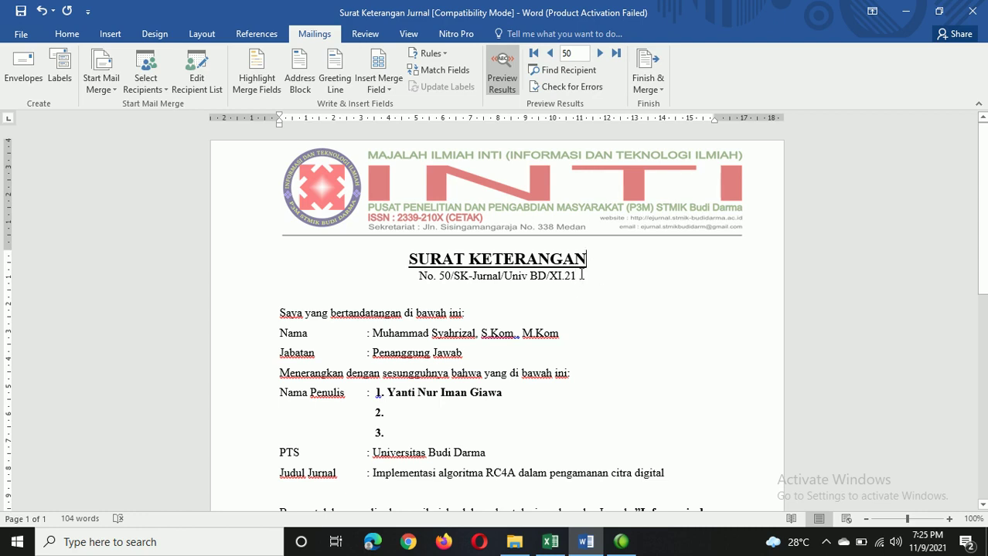